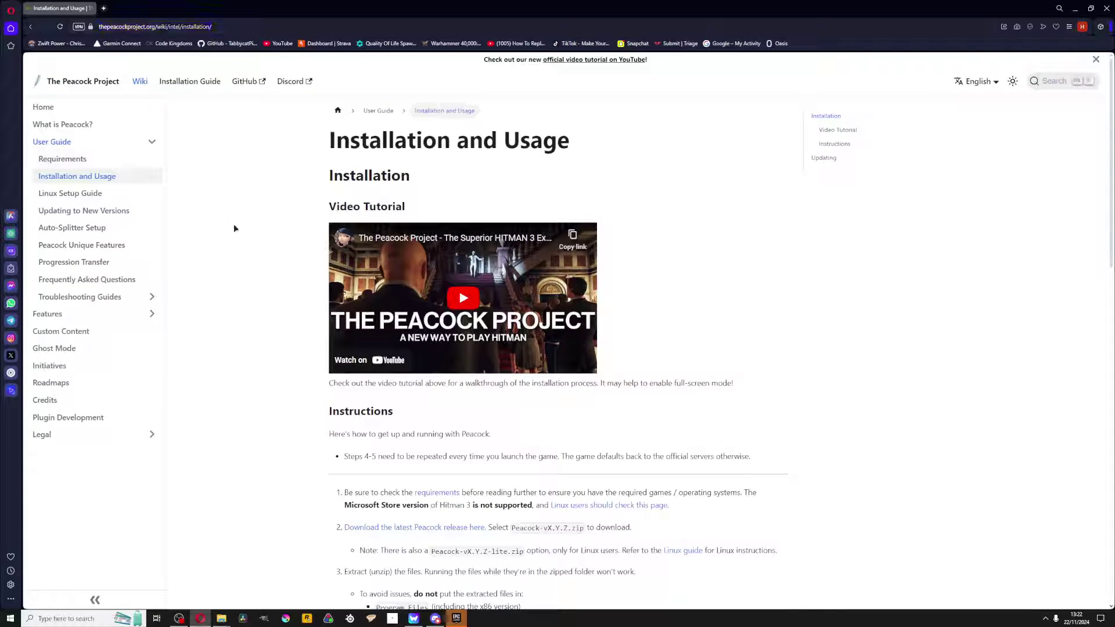
Open the requirements page linked in the installation instructions and review the supported Hitman games and platforms
{"action": "scroll", "coordinate": [234, 227], "scroll_direction": "down", "scroll_amount": 3}
{"action": "scroll", "coordinate": [233, 226], "scroll_direction": "down", "scroll_amount": 1}
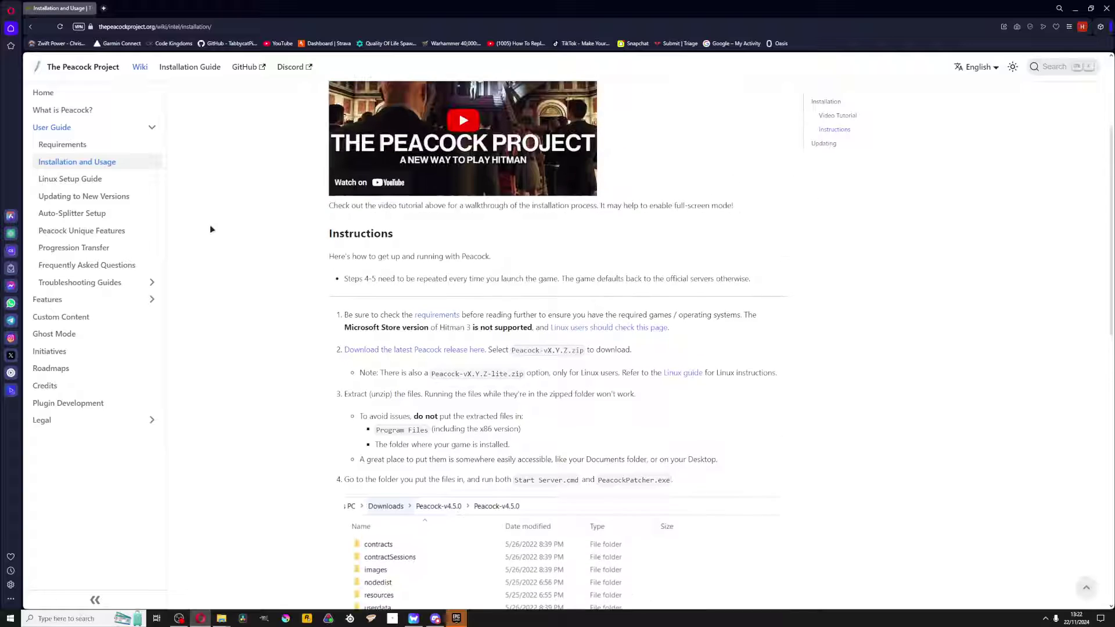
{"action": "left_click", "coordinate": [448, 318]}
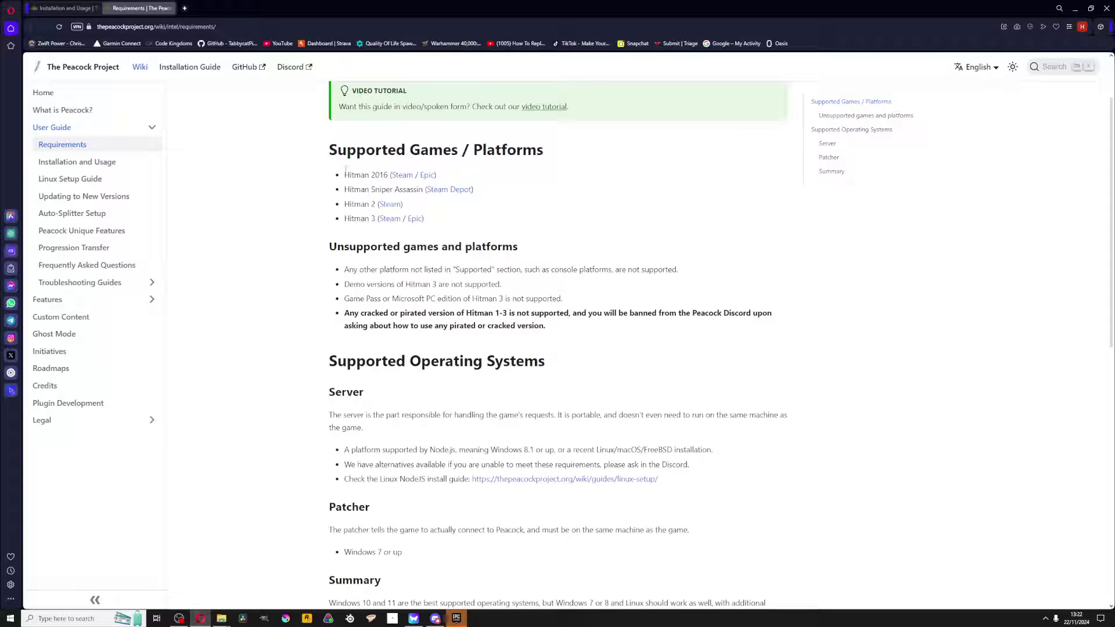
{"action": "left_click_drag", "start_coordinate": [345, 170], "coordinate": [393, 191]}
{"action": "left_click", "coordinate": [380, 176]}
Examine the unsupported games and platforms section and the supported operating systems on the requirements page
{"action": "scroll", "coordinate": [358, 216], "scroll_direction": "down", "scroll_amount": 2}
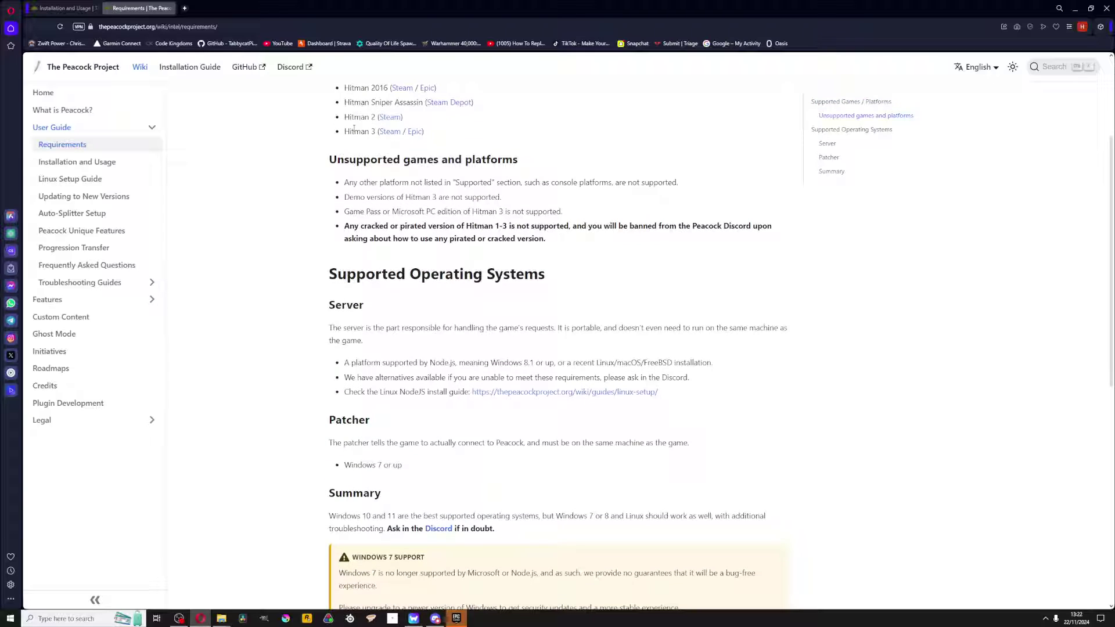
{"action": "left_click_drag", "start_coordinate": [366, 230], "coordinate": [550, 261]}
{"action": "left_click", "coordinate": [539, 250]}
{"action": "left_click", "coordinate": [392, 211]}
{"action": "left_click_drag", "start_coordinate": [646, 227], "coordinate": [734, 238]}
{"action": "left_click", "coordinate": [729, 239]}
{"action": "left_click", "coordinate": [735, 239]}
{"action": "left_click_drag", "start_coordinate": [343, 212], "coordinate": [620, 213]}
{"action": "left_click", "coordinate": [393, 212]}
{"action": "left_click", "coordinate": [458, 211]}
{"action": "left_click", "coordinate": [620, 213]}
{"action": "scroll", "coordinate": [373, 249], "scroll_direction": "up", "scroll_amount": 1}
{"action": "left_click_drag", "start_coordinate": [375, 241], "coordinate": [562, 255]}
{"action": "left_click", "coordinate": [563, 256]}
{"action": "left_click_drag", "start_coordinate": [358, 226], "coordinate": [655, 242]}
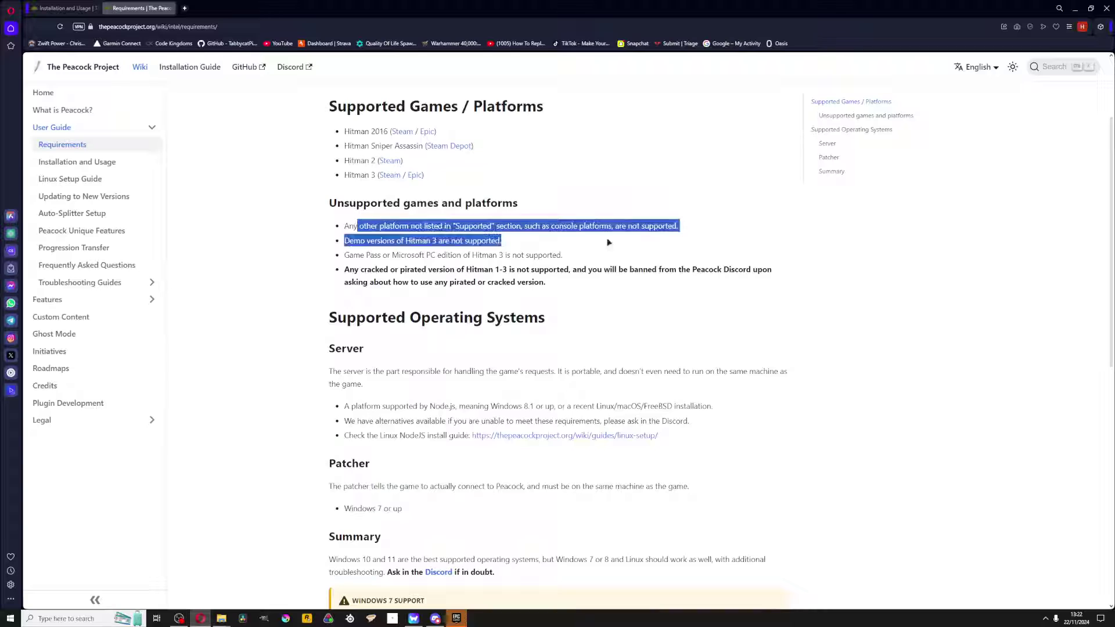
{"action": "left_click", "coordinate": [740, 237]}
{"action": "left_click_drag", "start_coordinate": [408, 231], "coordinate": [528, 230]}
{"action": "left_click", "coordinate": [514, 222]}
{"action": "left_click_drag", "start_coordinate": [325, 105], "coordinate": [615, 189]}
{"action": "left_click", "coordinate": [610, 187]}
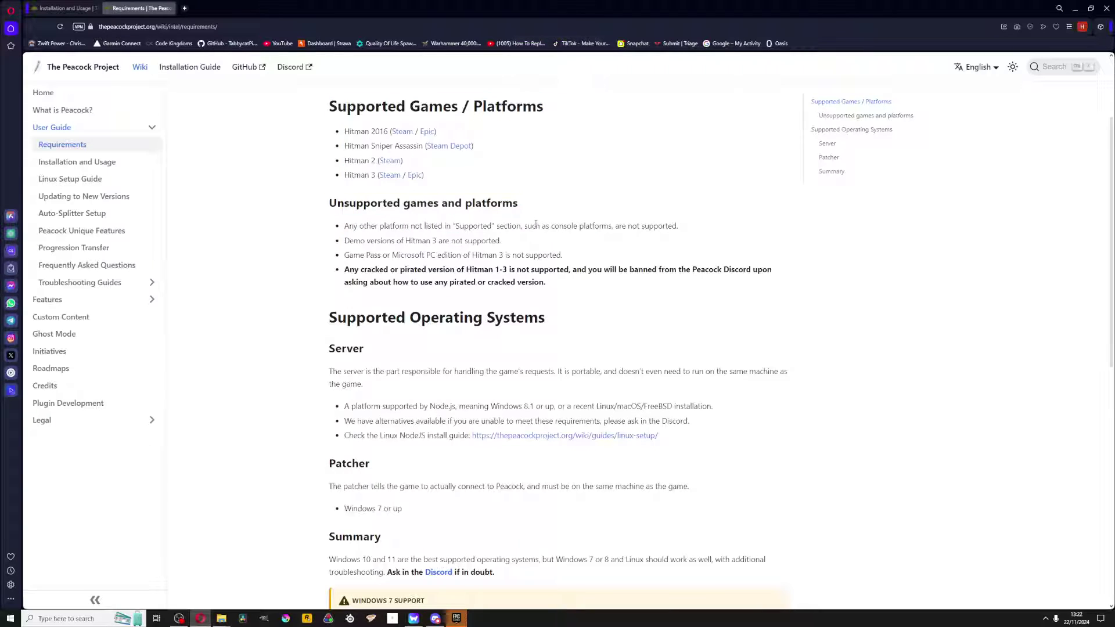
{"action": "left_click_drag", "start_coordinate": [535, 226], "coordinate": [610, 237]}
{"action": "left_click", "coordinate": [610, 237]}
{"action": "scroll", "coordinate": [610, 238], "scroll_direction": "down", "scroll_amount": 3}
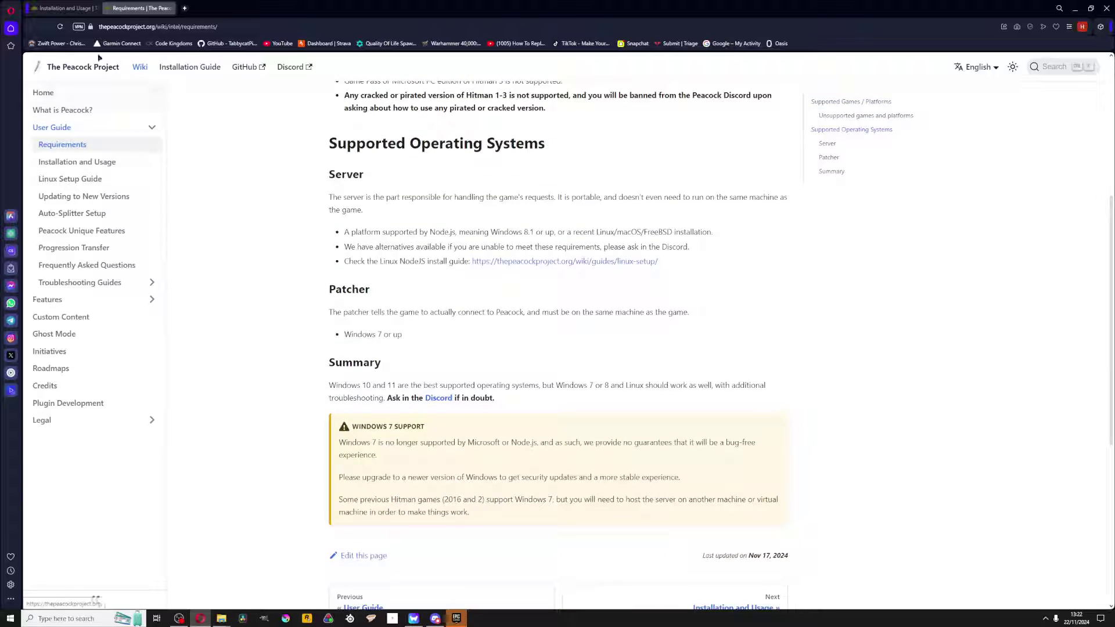
Close the requirements page and download Peacock-v8.0.0-alpha.3.zip from the list of Peacock releases on GitHub
{"action": "mouse_move", "coordinate": [69, 5]}
{"action": "left_click", "coordinate": [171, 10]}
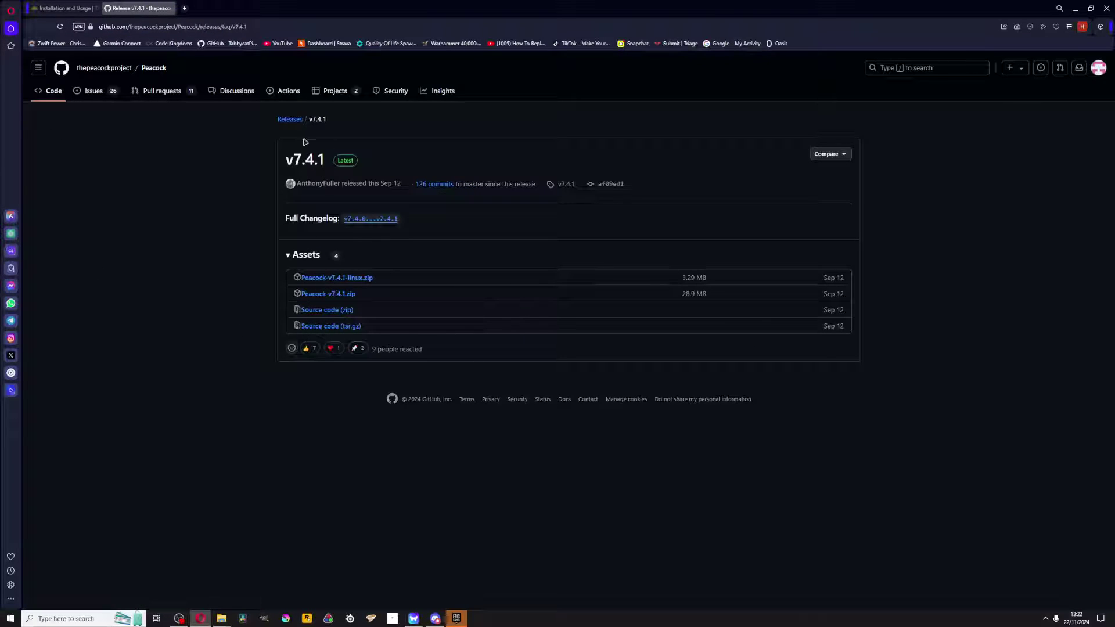
{"action": "left_click", "coordinate": [315, 162]}
{"action": "left_click", "coordinate": [290, 119]}
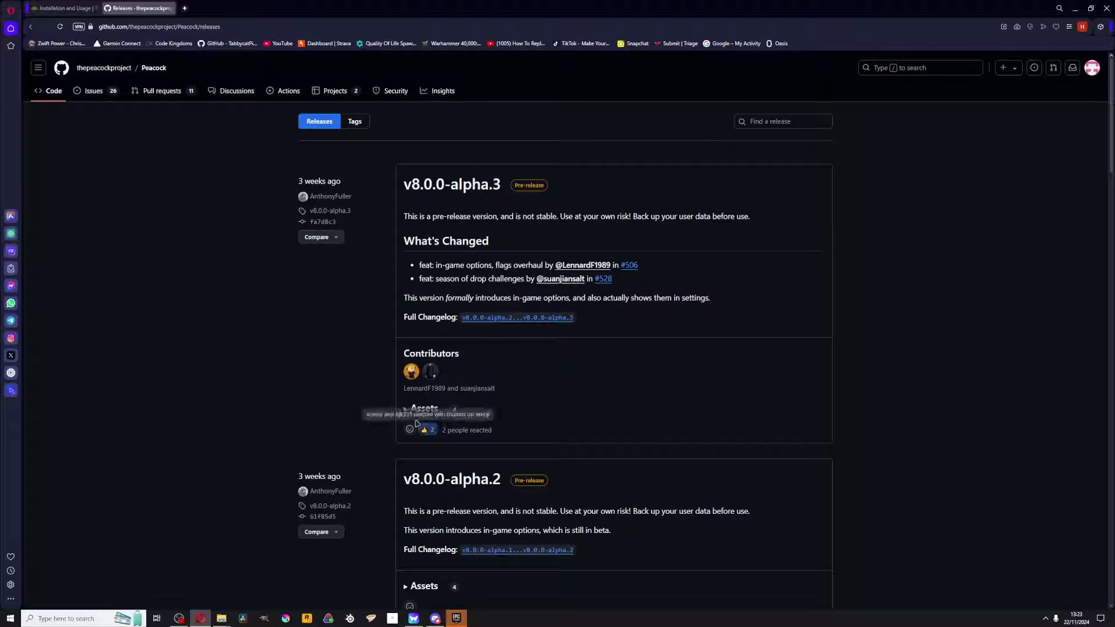
{"action": "left_click", "coordinate": [414, 409]}
{"action": "left_click", "coordinate": [464, 448]}
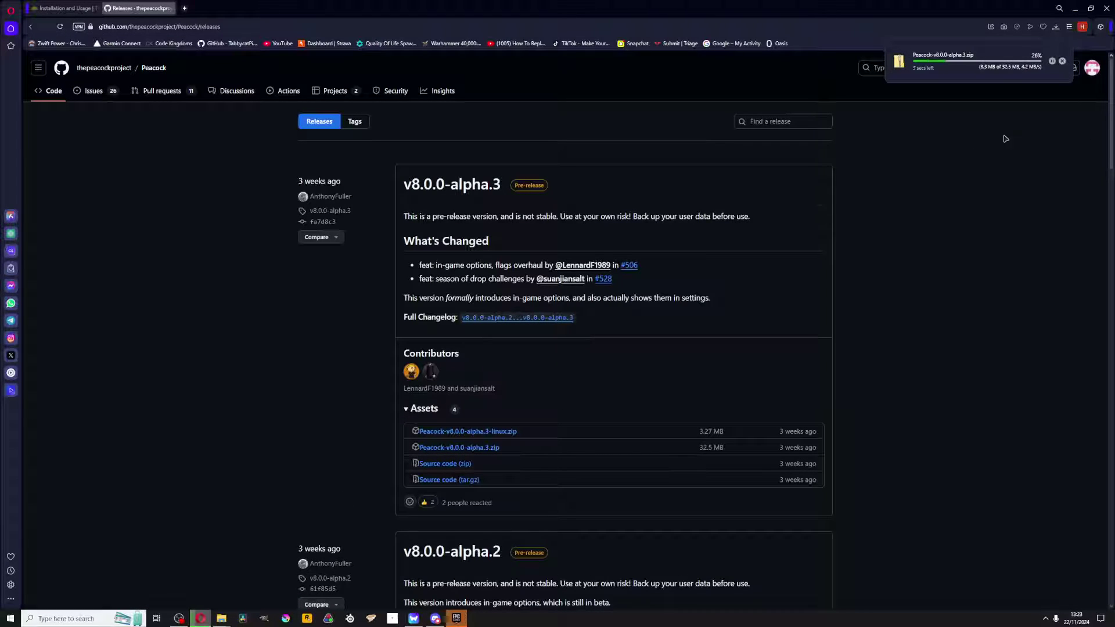
Extract Peacock-v8.0.0-alpha.3.zip in the Downloads folder to the default Peacock-v8.0.0-alpha.3 destination
{"action": "mouse_move", "coordinate": [221, 623]}
{"action": "left_click", "coordinate": [253, 575]}
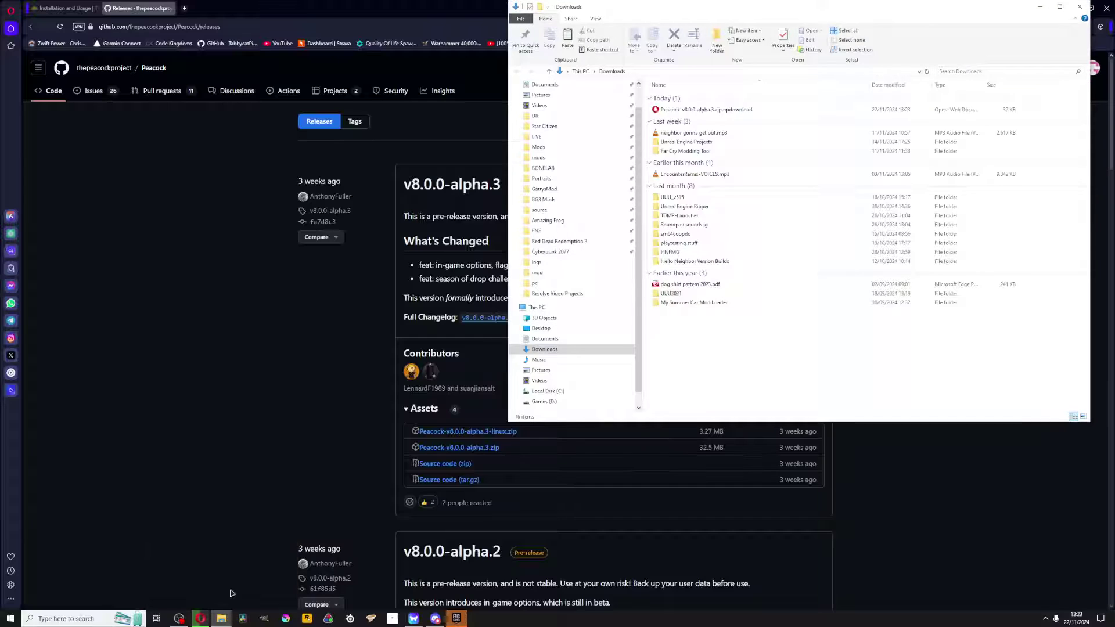
{"action": "left_click_drag", "start_coordinate": [671, 9], "coordinate": [591, 52]}
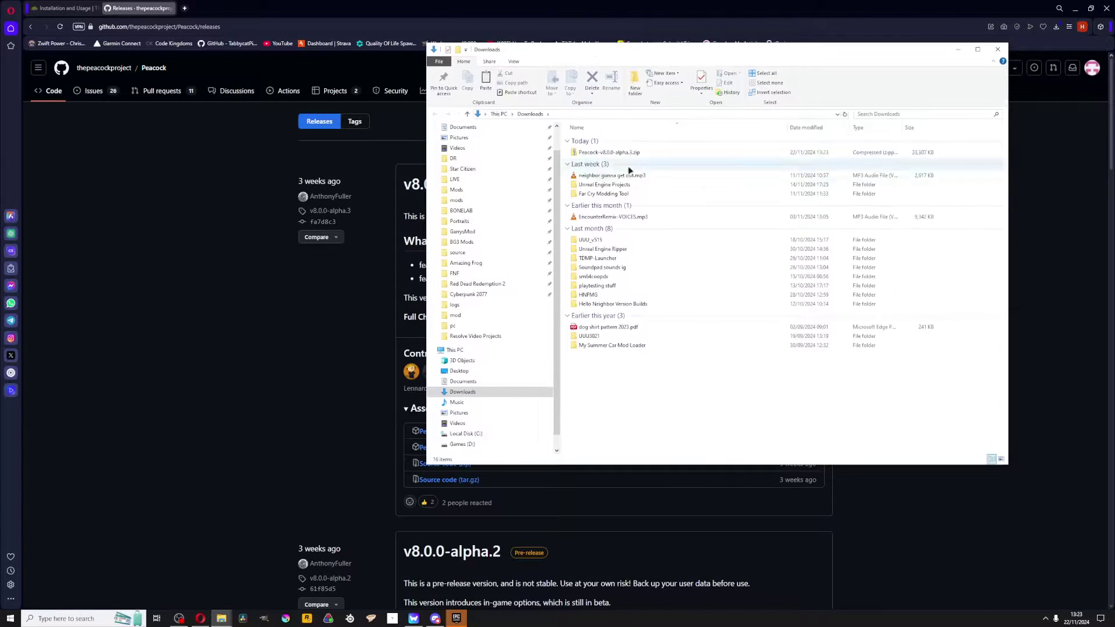
{"action": "right_click", "coordinate": [607, 152]}
{"action": "left_click", "coordinate": [636, 194]}
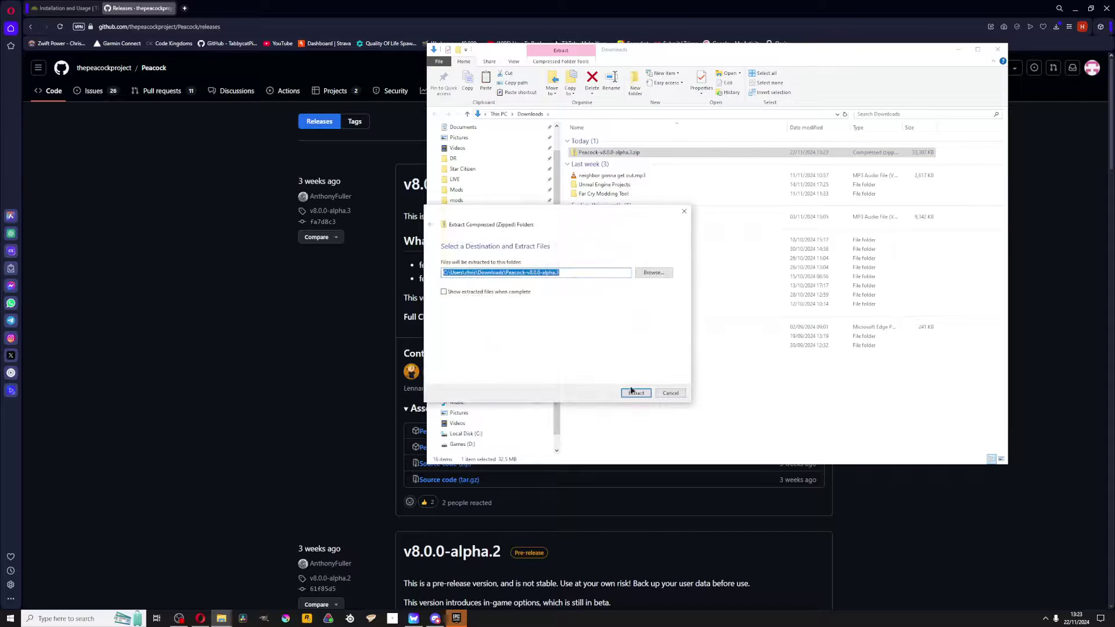
{"action": "left_click", "coordinate": [634, 393]}
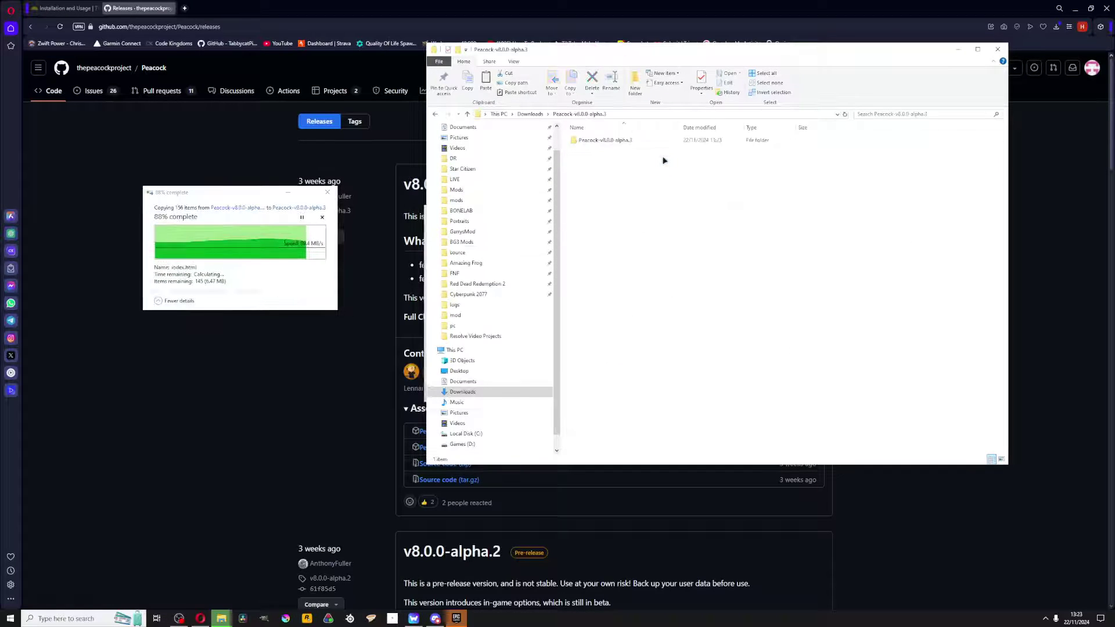
Rename the extracted folder in Downloads to Peacock
{"action": "key", "text": "alt+Up"}
{"action": "right_click", "coordinate": [594, 161]}
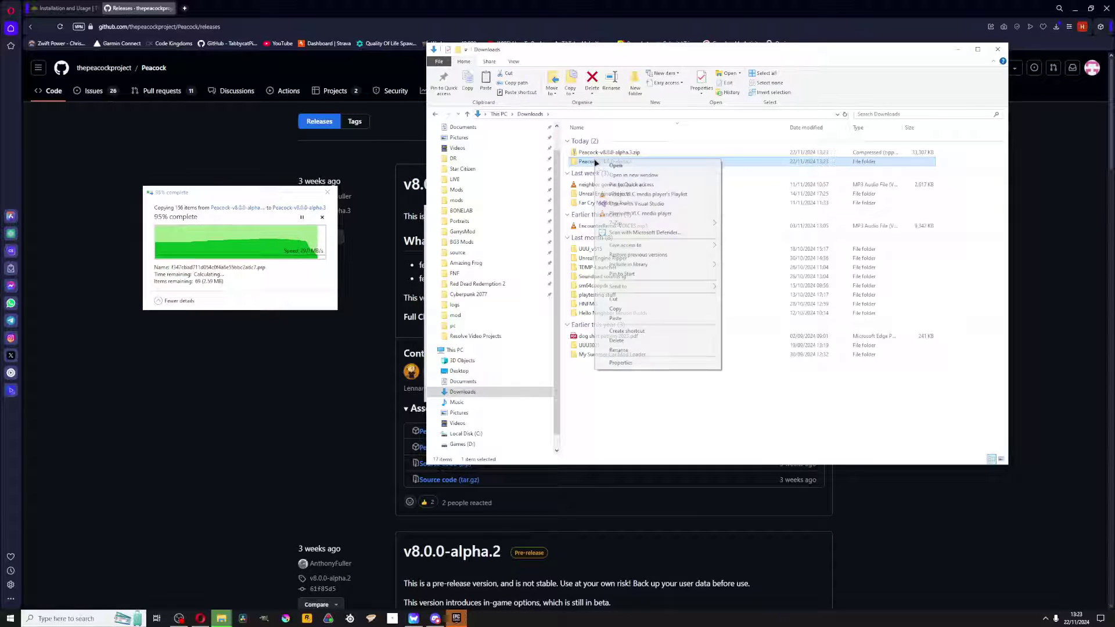
{"action": "left_click", "coordinate": [643, 350]}
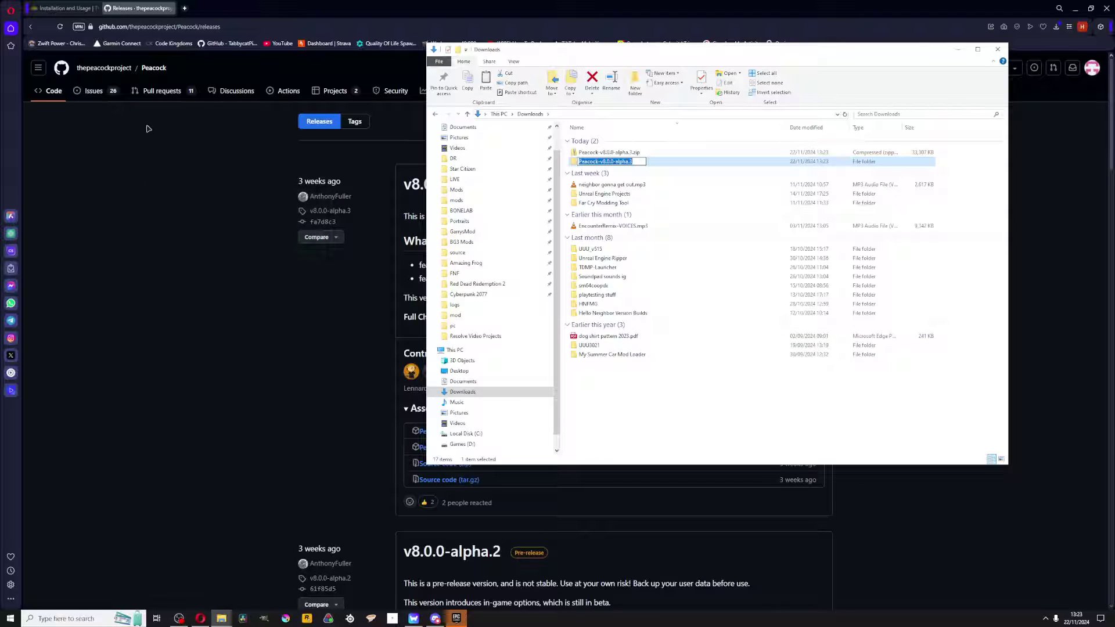
{"action": "key", "text": "BackSpace"}
{"action": "type", "text": "Peacock"}
{"action": "key", "text": "Return"}
Permanently delete the Peacock-v8.0.0-alpha.3.zip archive from Downloads
{"action": "key", "text": "Up"}
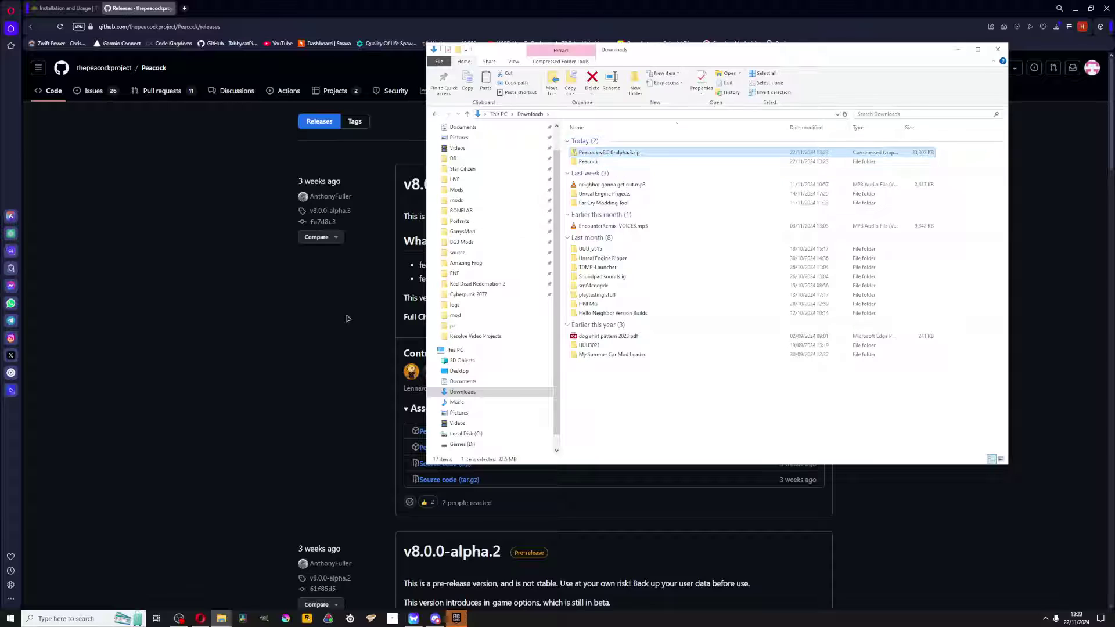
{"action": "key", "text": "shift+Delete"}
{"action": "left_click", "coordinate": [592, 343]}
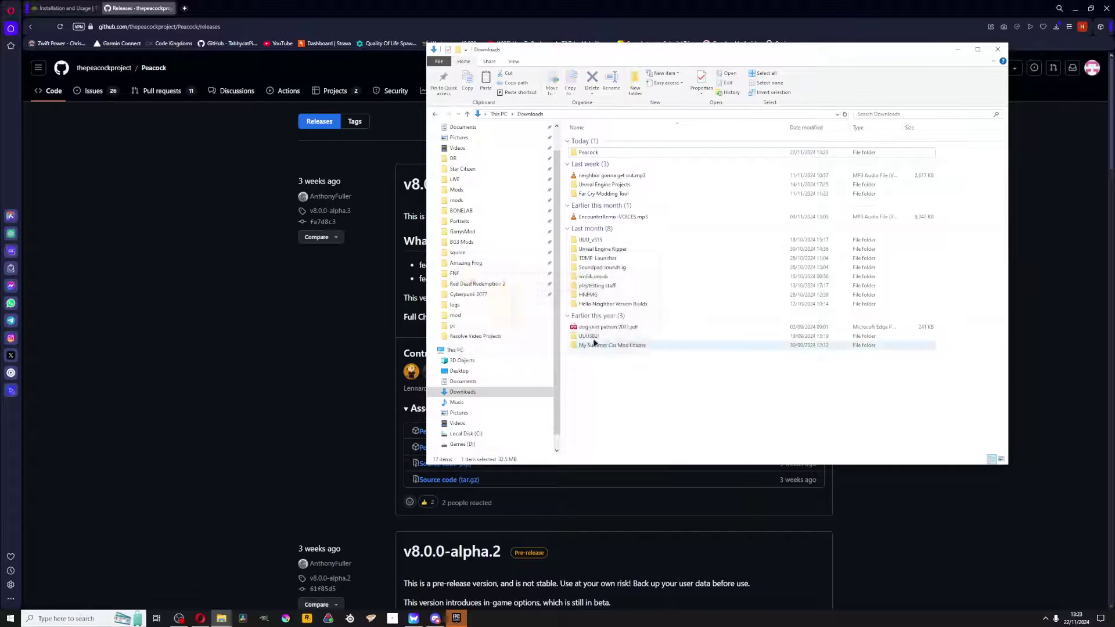
Open the inner Peacock-v8.0.0-alpha.3 folder and run Start Server.cmd, overriding the SmartScreen block
{"action": "double_click", "coordinate": [621, 153]}
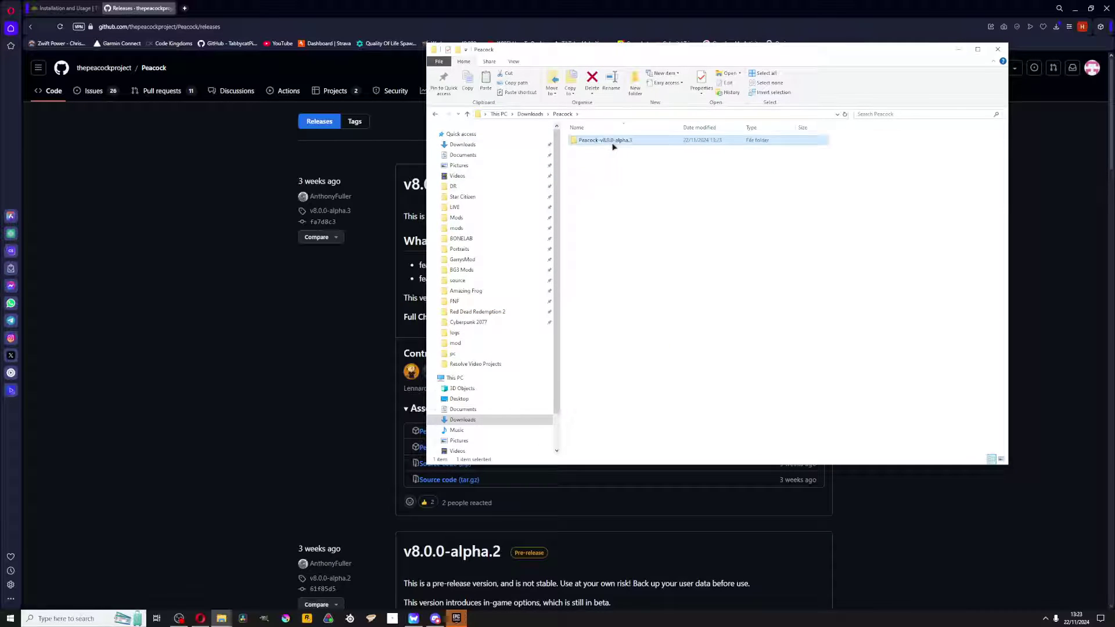
{"action": "double_click", "coordinate": [604, 140]}
{"action": "key", "text": "ctrl+a"}
{"action": "left_click", "coordinate": [590, 223]}
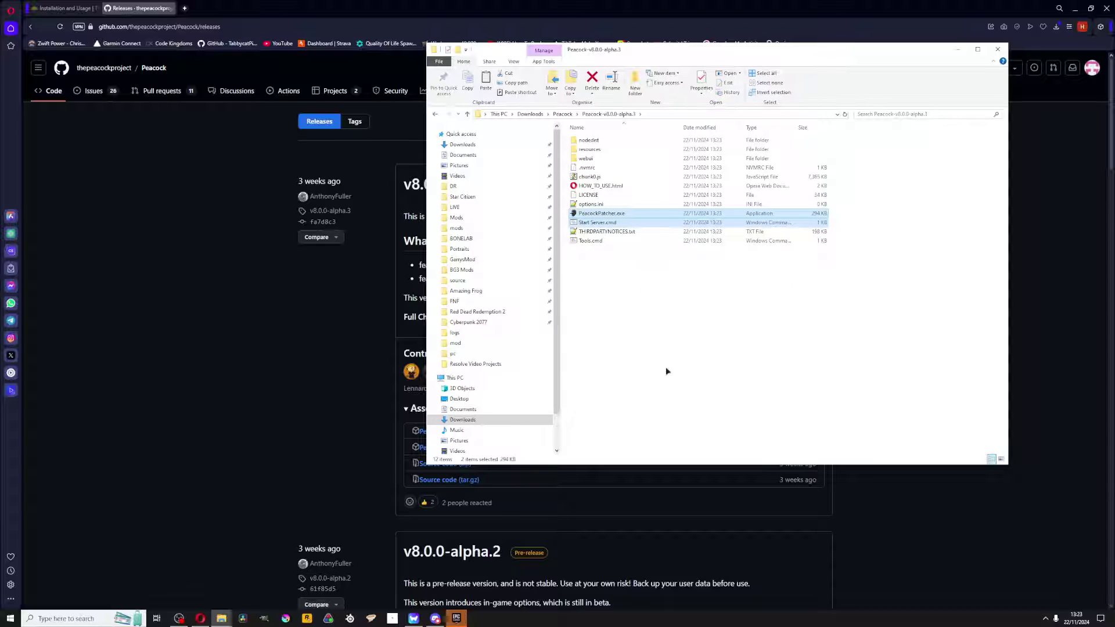
{"action": "left_click", "coordinate": [666, 371]}
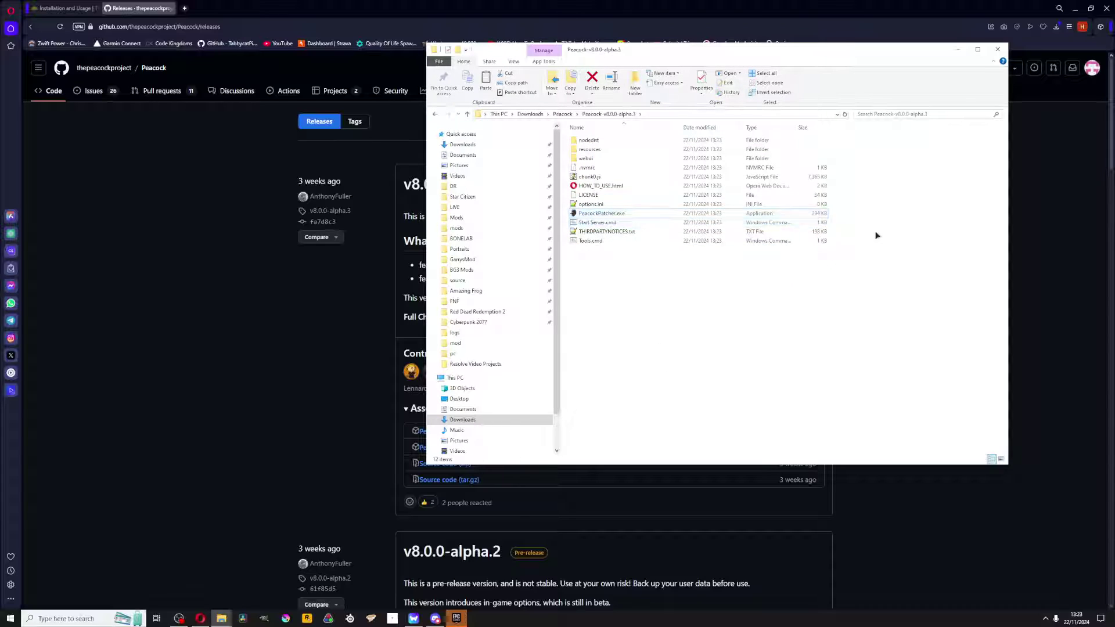
{"action": "double_click", "coordinate": [815, 223]}
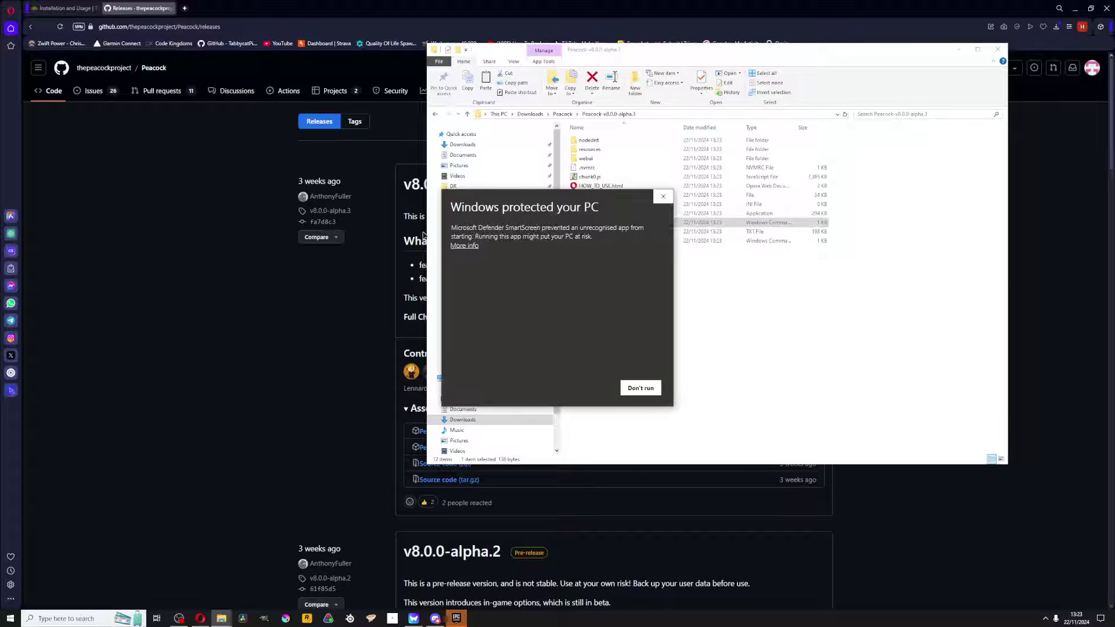
{"action": "left_click", "coordinate": [463, 246]}
{"action": "left_click", "coordinate": [567, 385]}
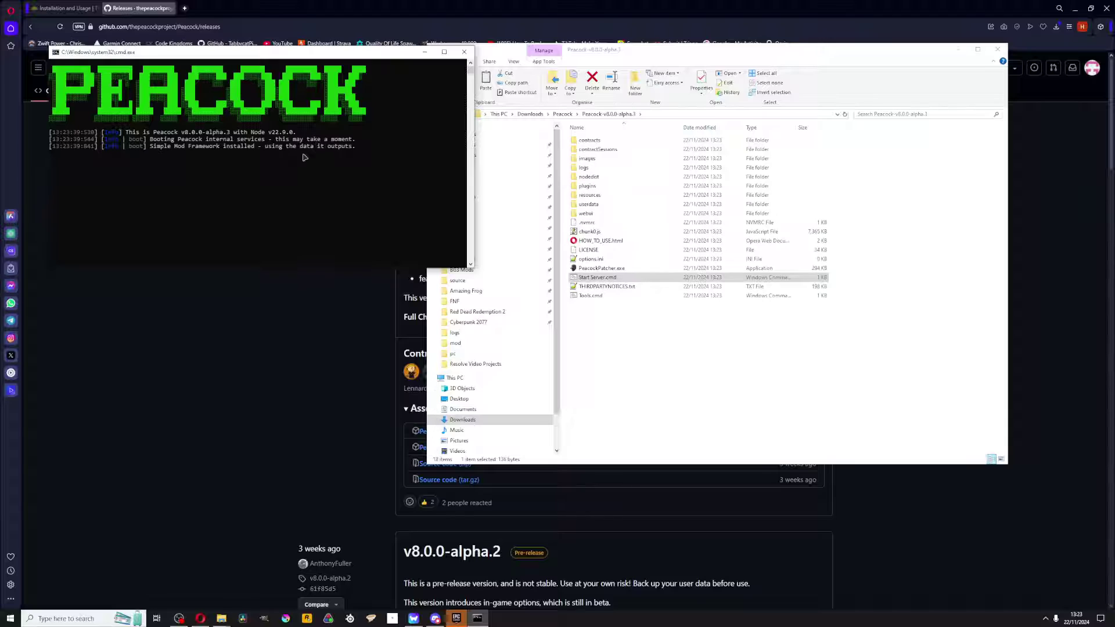
Run PeacockPatcher.exe, overriding the SmartScreen block, and minimize the server and patcher windows
{"action": "left_click", "coordinate": [636, 344]}
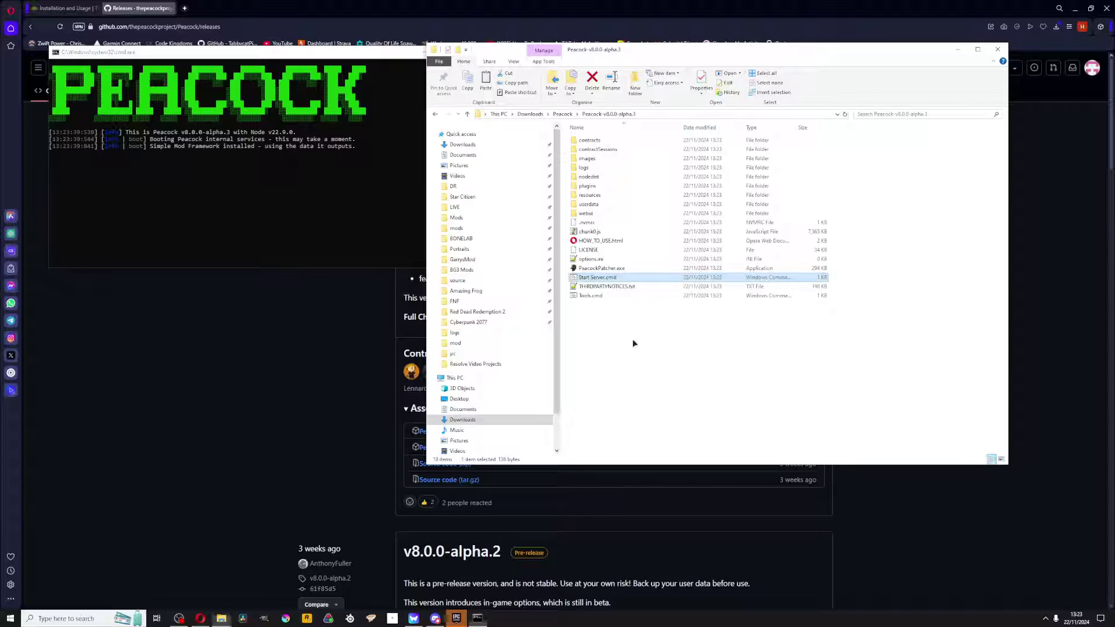
{"action": "double_click", "coordinate": [595, 268]}
{"action": "left_click", "coordinate": [465, 246]}
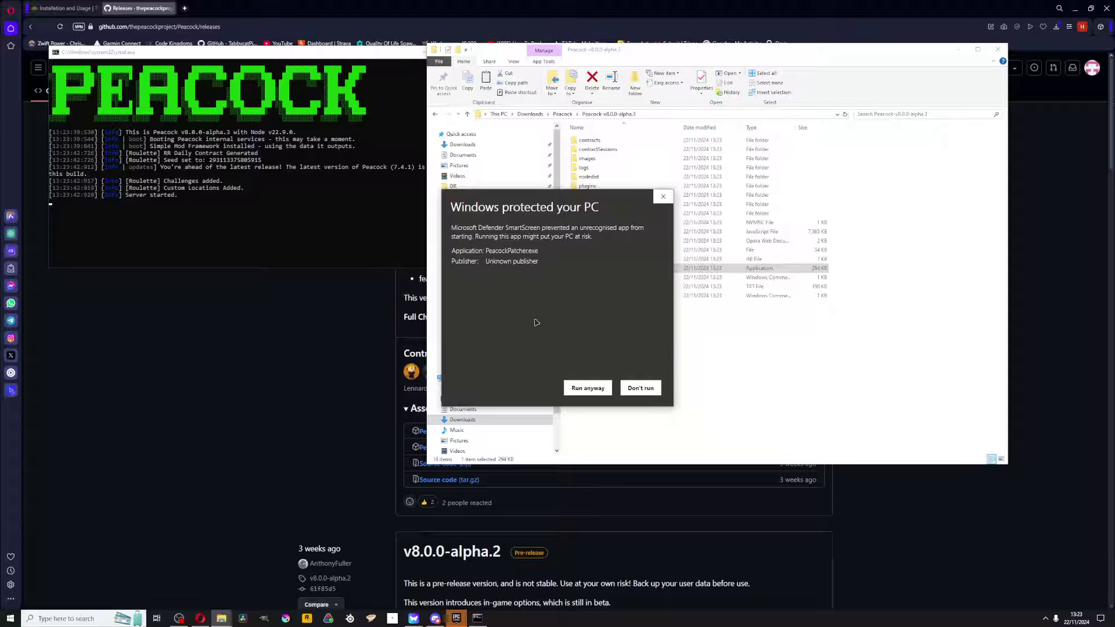
{"action": "left_click", "coordinate": [582, 388]}
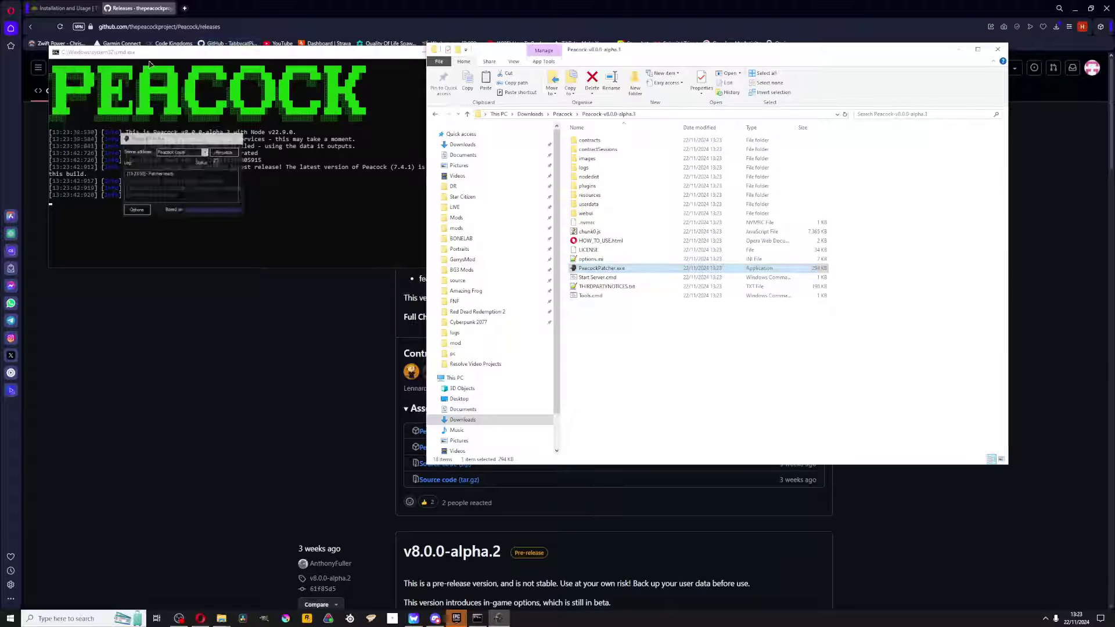
{"action": "left_click_drag", "start_coordinate": [384, 55], "coordinate": [313, 75]}
{"action": "left_click", "coordinate": [358, 75]}
{"action": "left_click", "coordinate": [647, 361]}
{"action": "left_click_drag", "start_coordinate": [647, 361], "coordinate": [697, 354]}
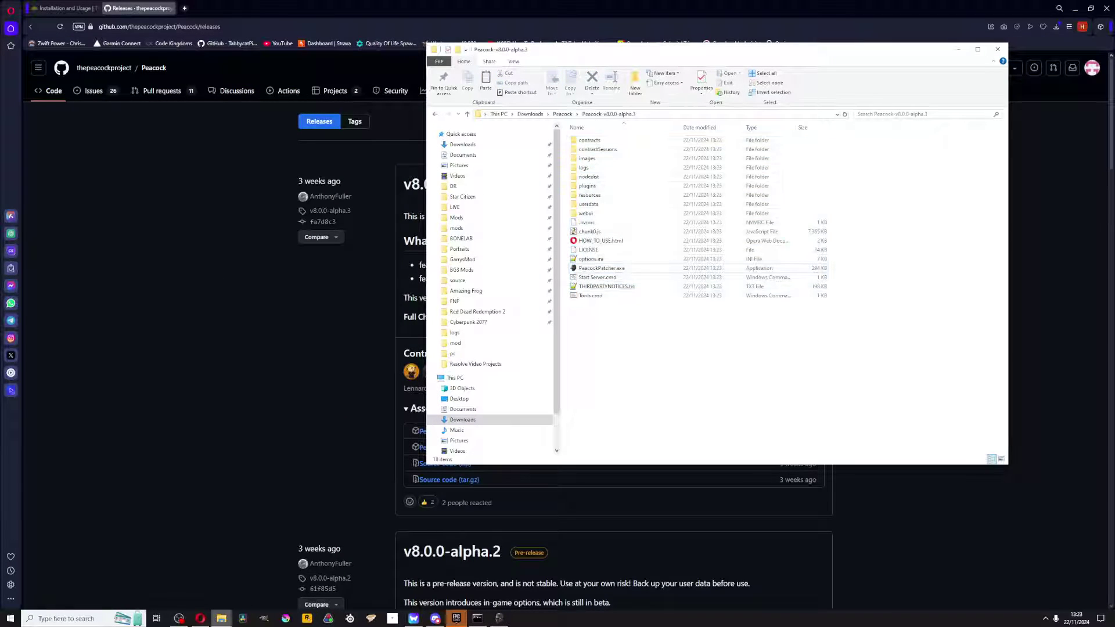
Copy the contracts, contractSessions, userdata and userdata - Copy folders from the backups for peacock folder and minimize its window
{"action": "left_click", "coordinate": [220, 625]}
{"action": "left_click", "coordinate": [184, 587]}
{"action": "left_click_drag", "start_coordinate": [859, 431], "coordinate": [632, 265]}
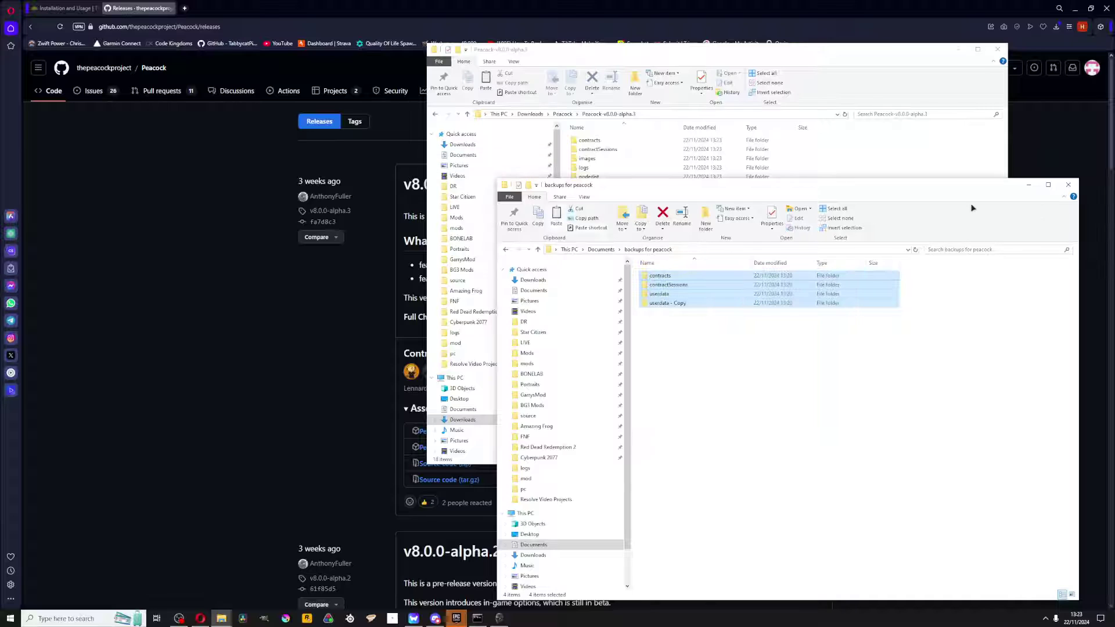
{"action": "left_click", "coordinate": [1029, 184]}
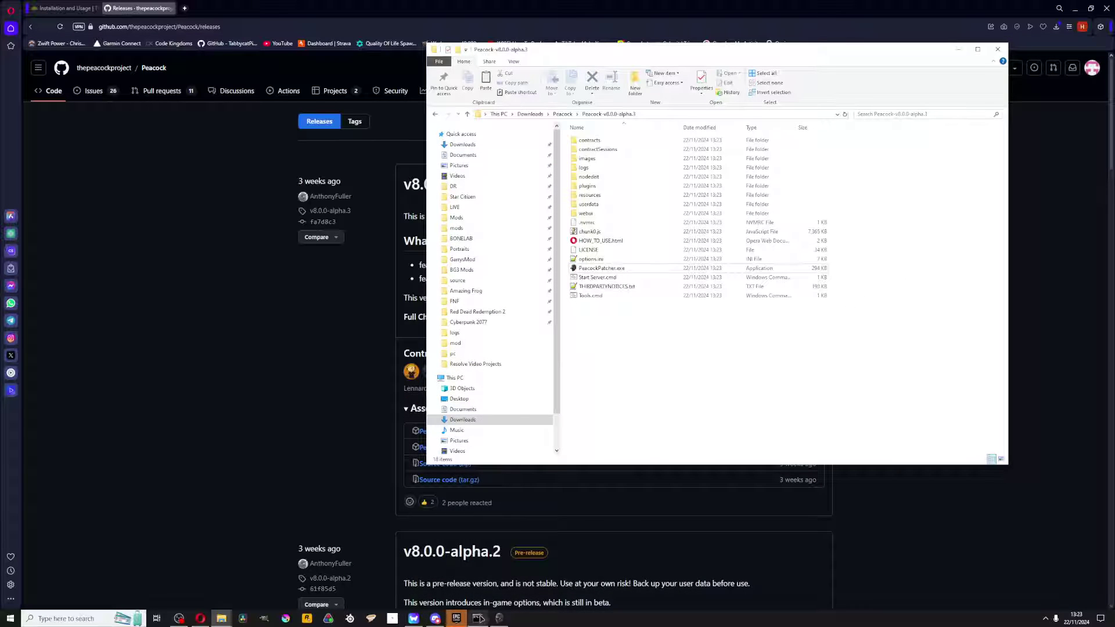
Close the running Peacock server and patcher
{"action": "mouse_move", "coordinate": [481, 619]}
{"action": "left_click", "coordinate": [522, 555]}
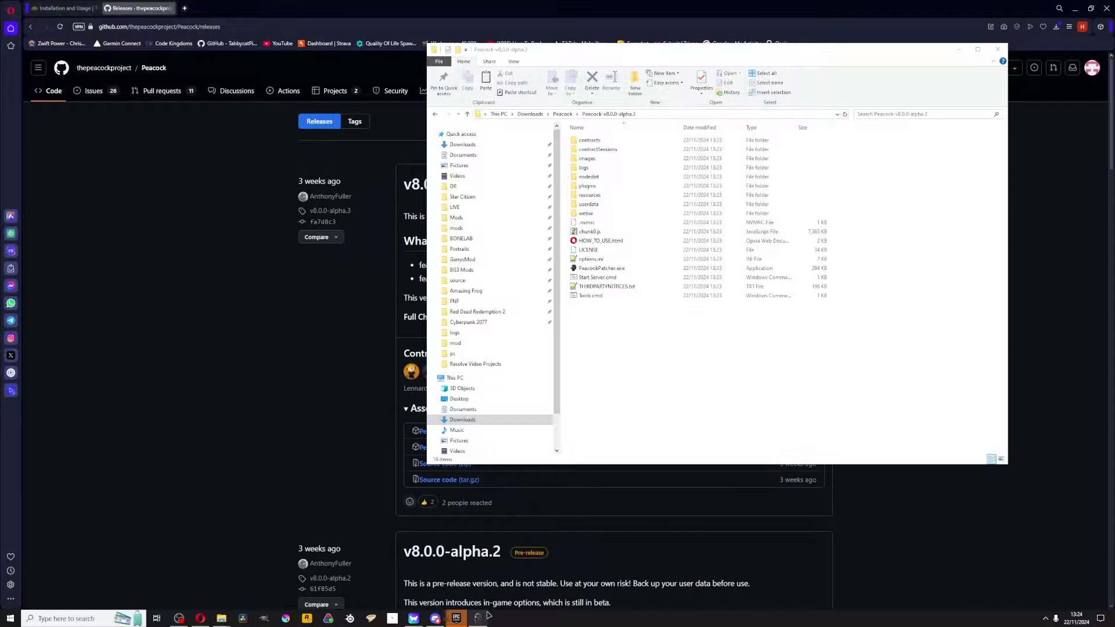
{"action": "left_click", "coordinate": [515, 551]}
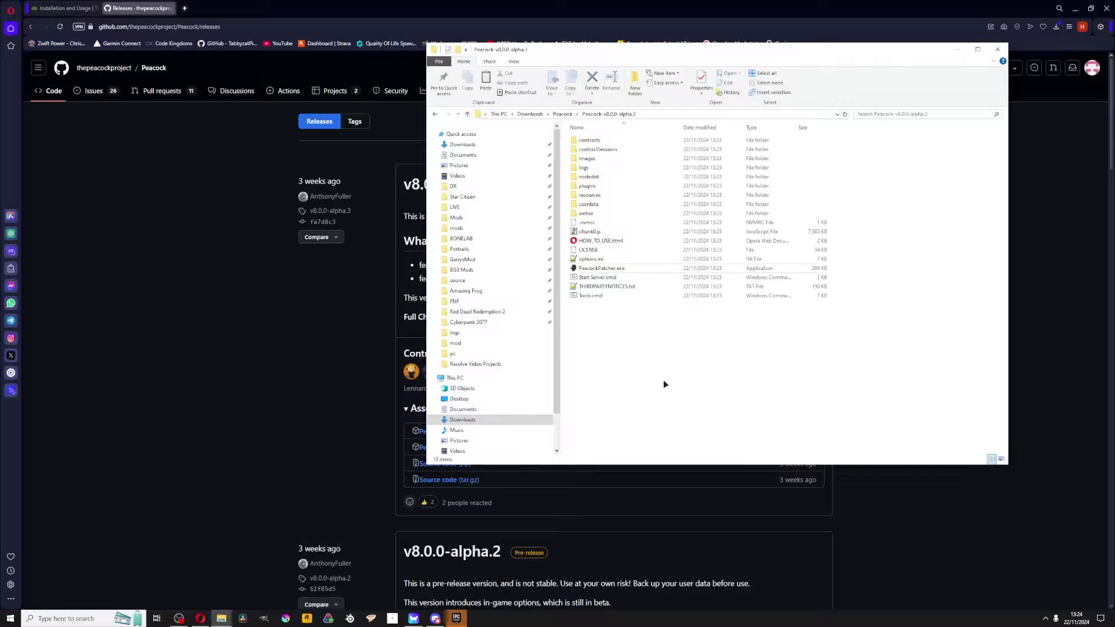
Paste the backed-up folders into Peacock-v8.0.0-alpha.3, replacing the existing files
{"action": "key", "text": "ctrl+v"}
{"action": "left_click", "coordinate": [605, 235]}
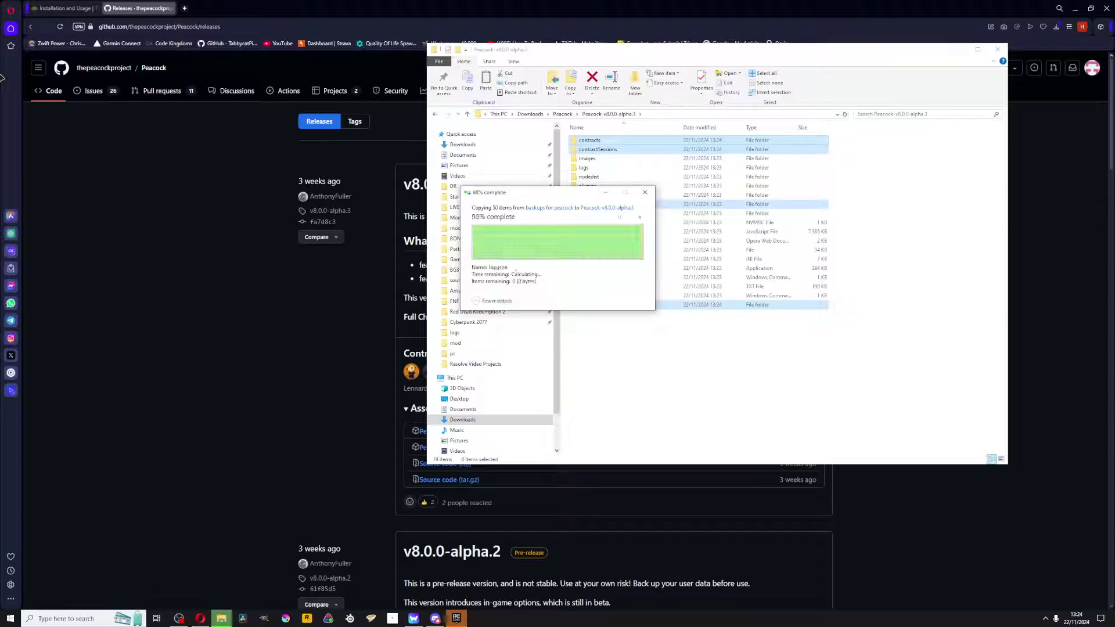
{"action": "left_click", "coordinate": [592, 304]}
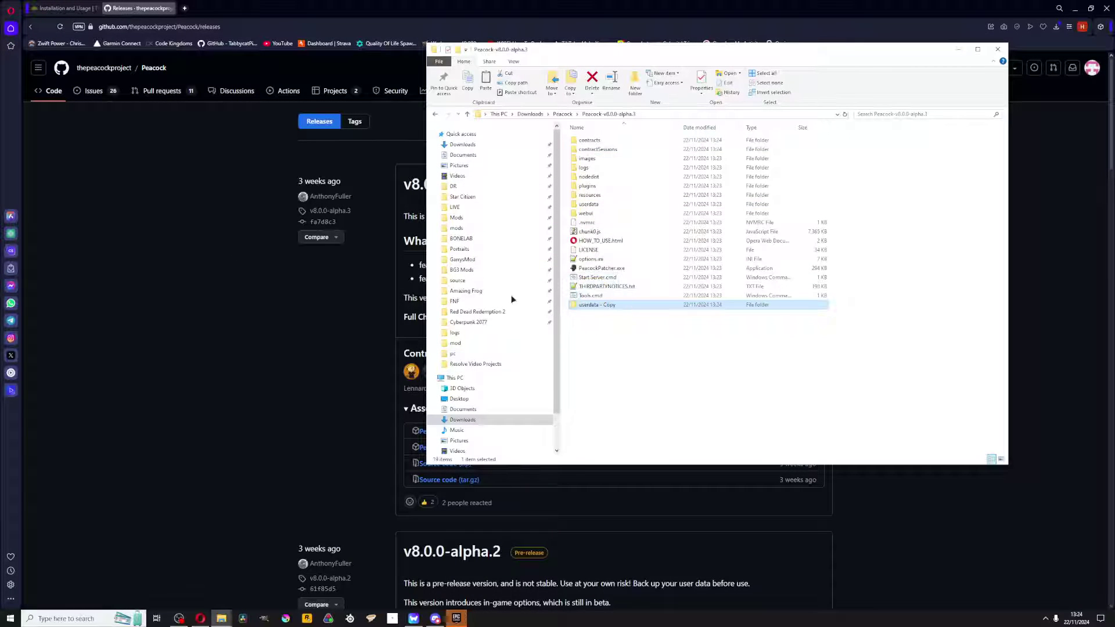
{"action": "left_click", "coordinate": [674, 383]}
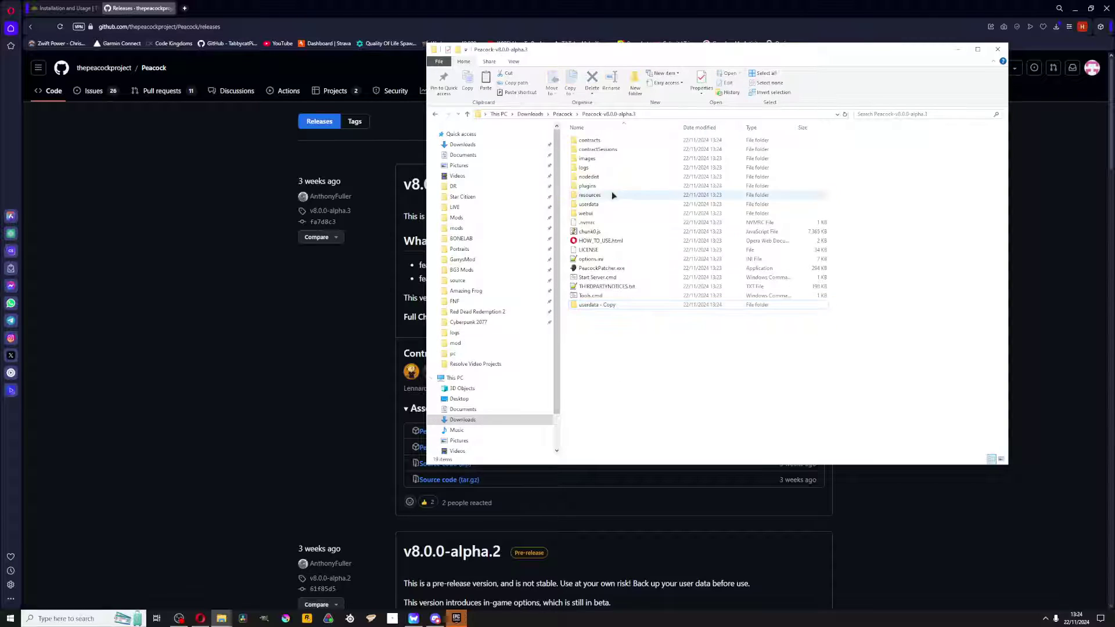
View the plugins folder inside Peacock-v8.0.0-alpha.3 and return to the parent folder
{"action": "double_click", "coordinate": [604, 185]}
{"action": "left_click", "coordinate": [617, 114]}
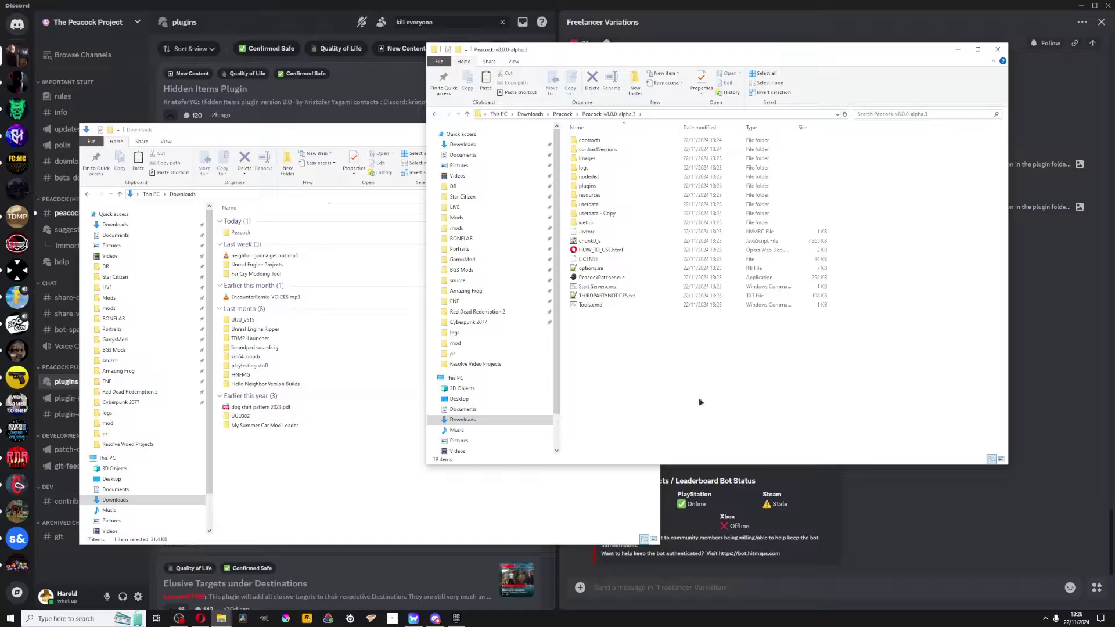
Start the Peacock server and PeacockPatcher.exe again from the Peacock-v8.0.0-alpha.3 folder
{"action": "double_click", "coordinate": [648, 279]}
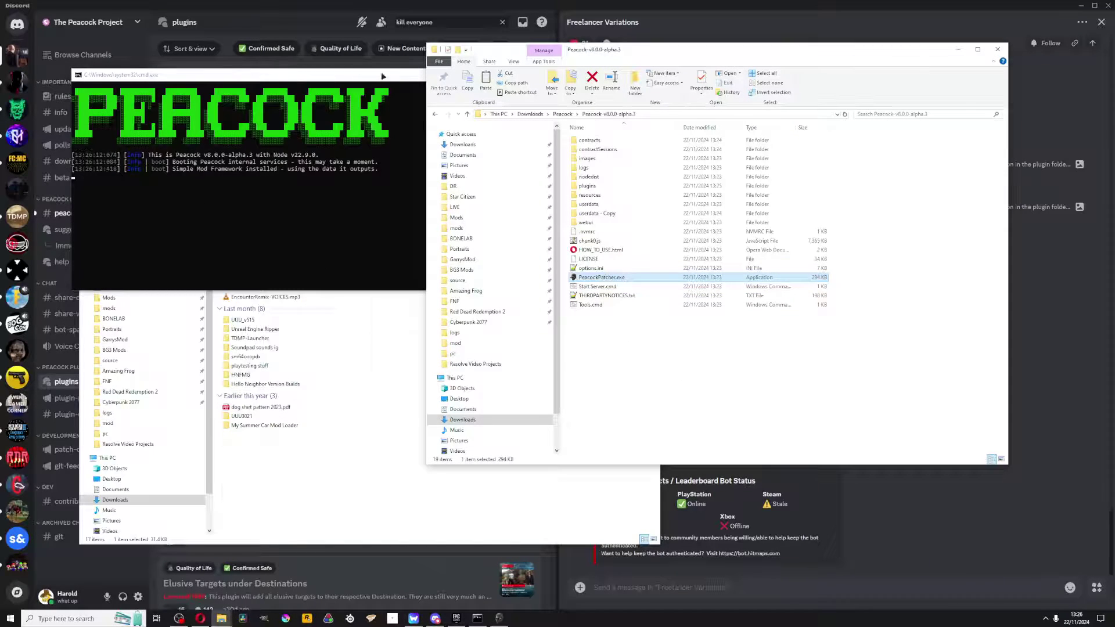
Launch HITMAN 3 from the Epic Games launcher, start play, and bring up the wiki's Installation and Usage page in the browser
{"action": "left_click", "coordinate": [672, 280]}
{"action": "left_click", "coordinate": [625, 269]}
{"action": "left_click", "coordinate": [462, 619]}
{"action": "left_click", "coordinate": [458, 619]}
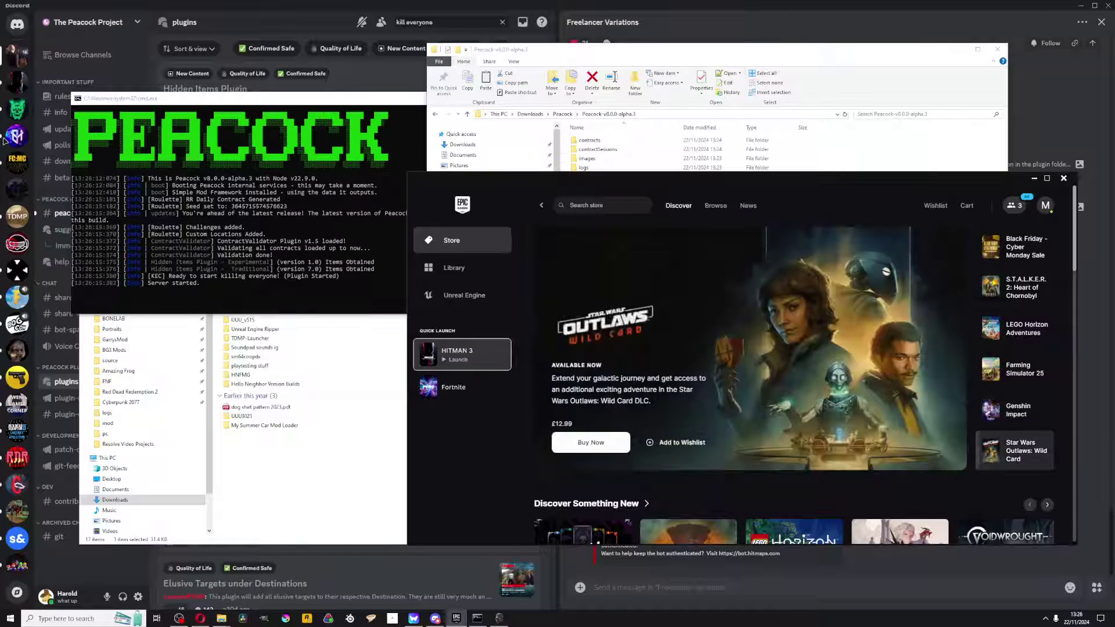
{"action": "left_click_drag", "start_coordinate": [388, 100], "coordinate": [370, 103]}
{"action": "left_click", "coordinate": [424, 103]}
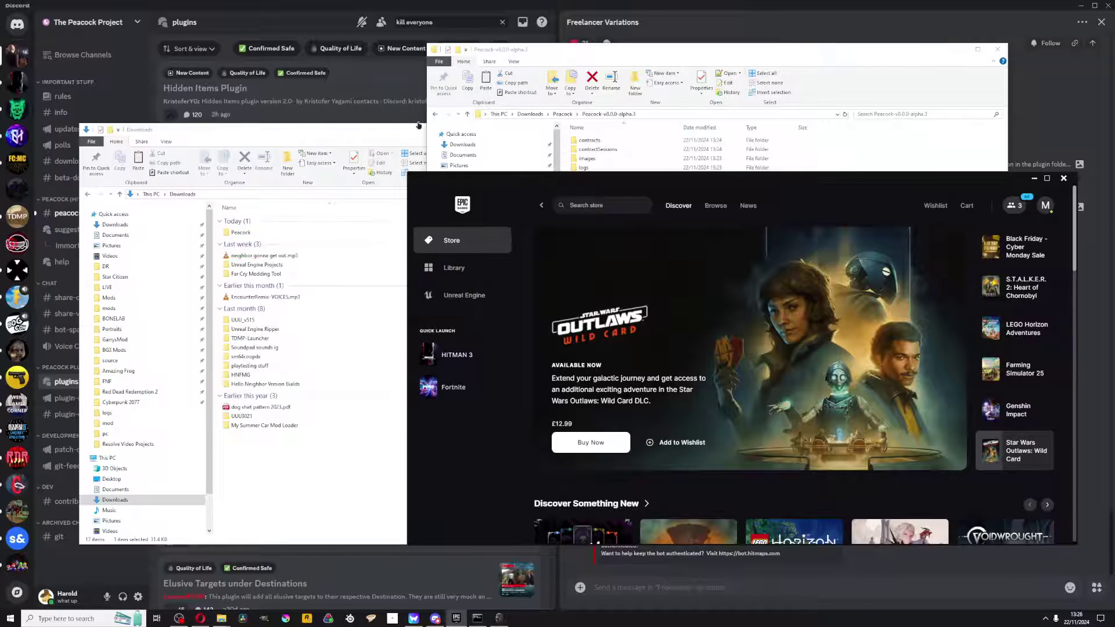
{"action": "left_click", "coordinate": [176, 86]}
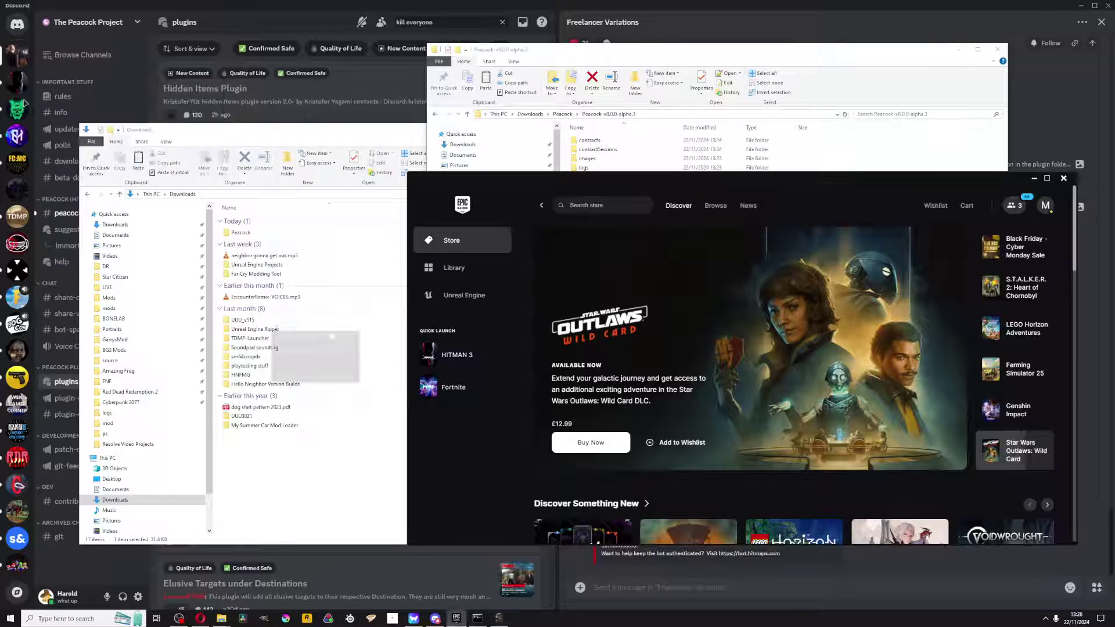
{"action": "left_click", "coordinate": [457, 351]}
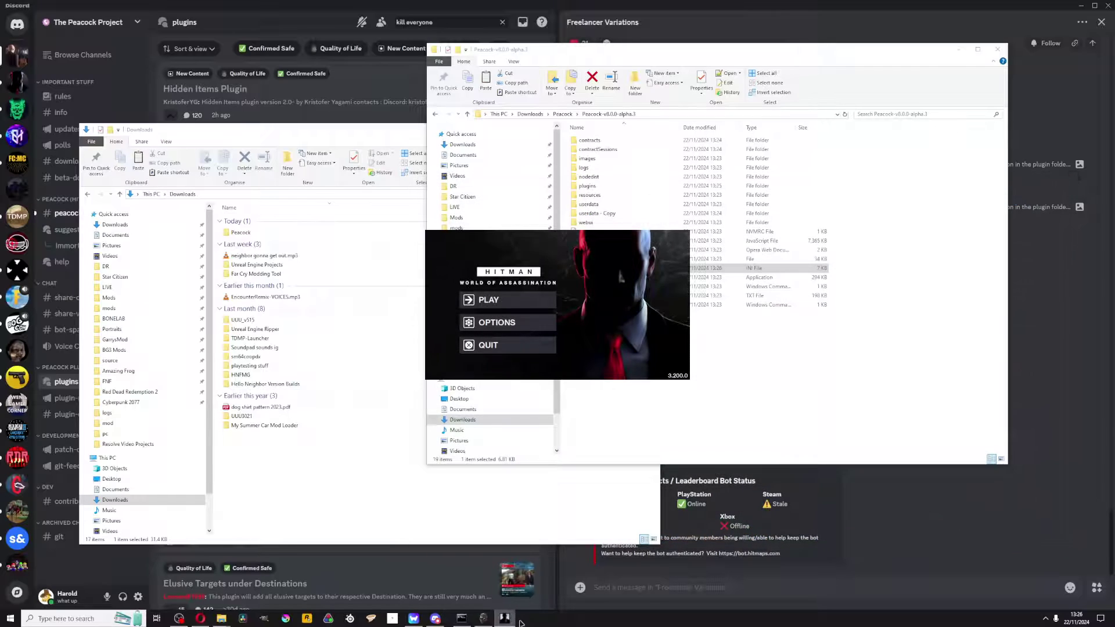
{"action": "left_click", "coordinate": [484, 300]}
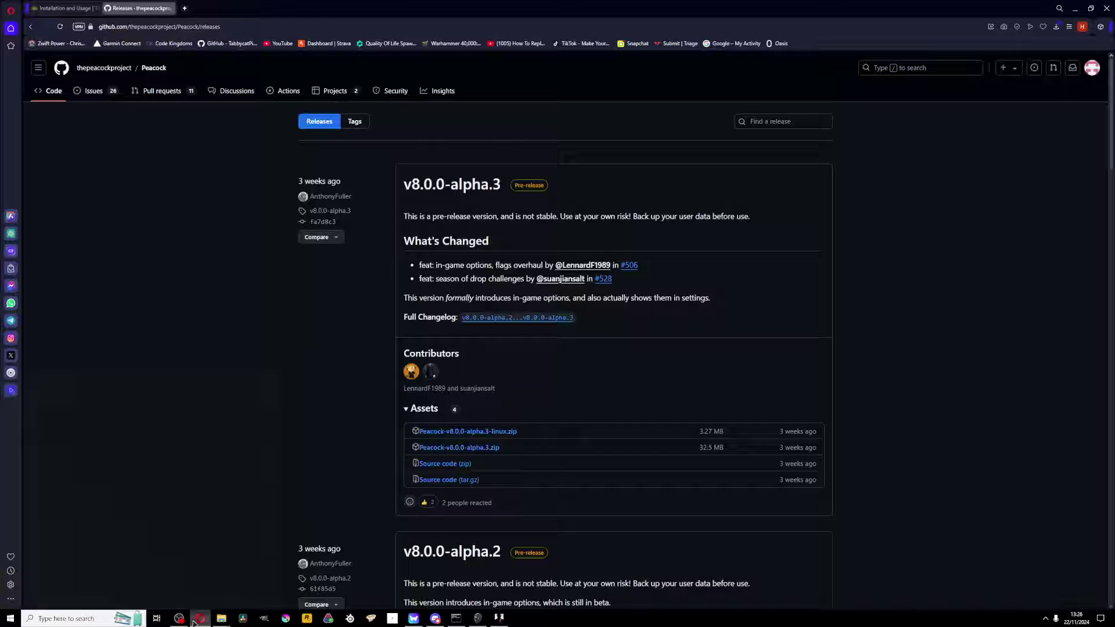
{"action": "left_click", "coordinate": [65, 8]}
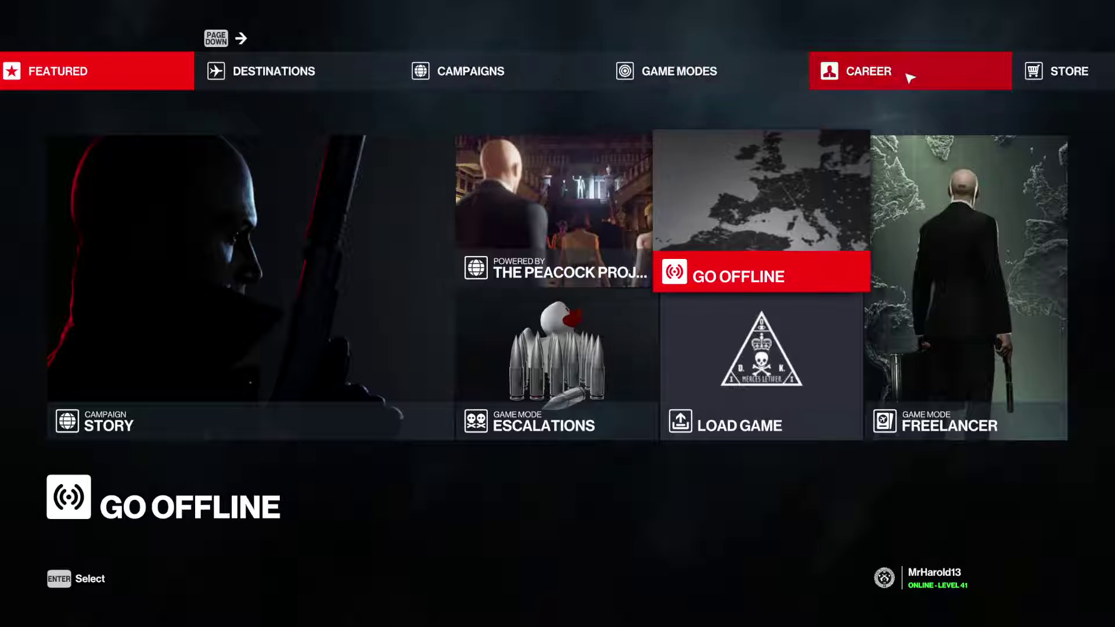
View the game's Options and Featured pages, ending on Campaigns
{"action": "left_click", "coordinate": [1051, 80]}
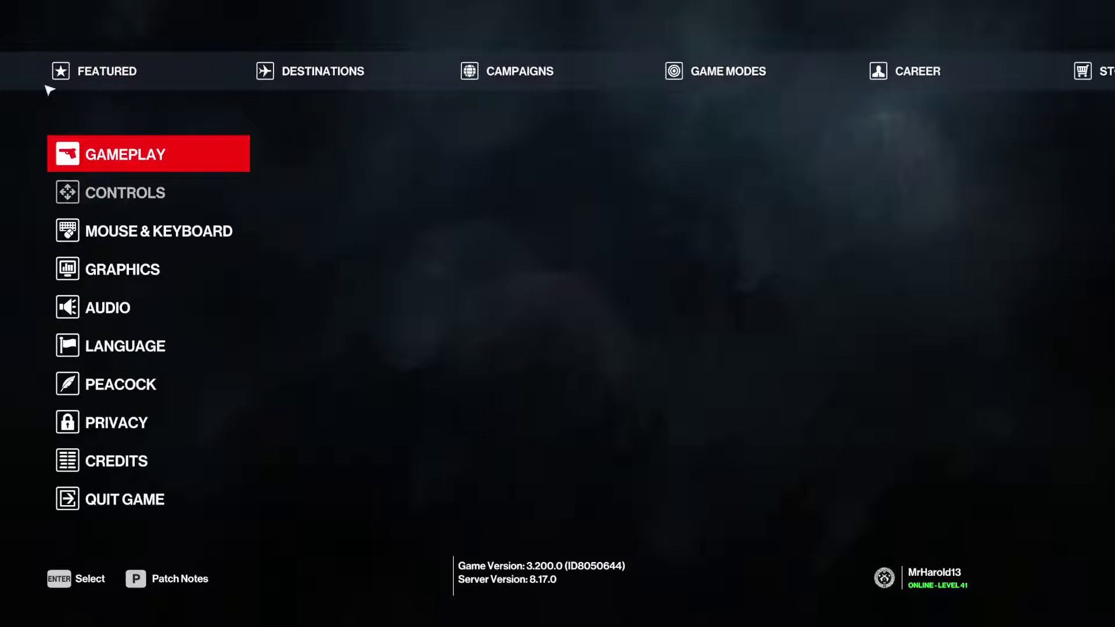
{"action": "left_click", "coordinate": [67, 85]}
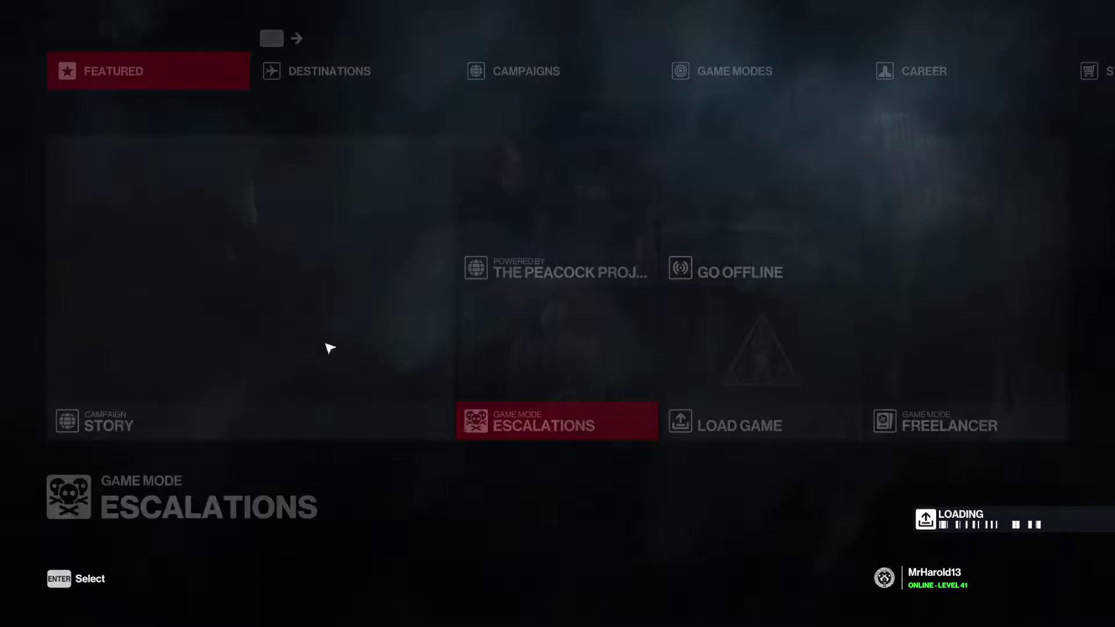
{"action": "key", "text": "Page_Down"}
{"action": "key", "text": "Page_Down"}
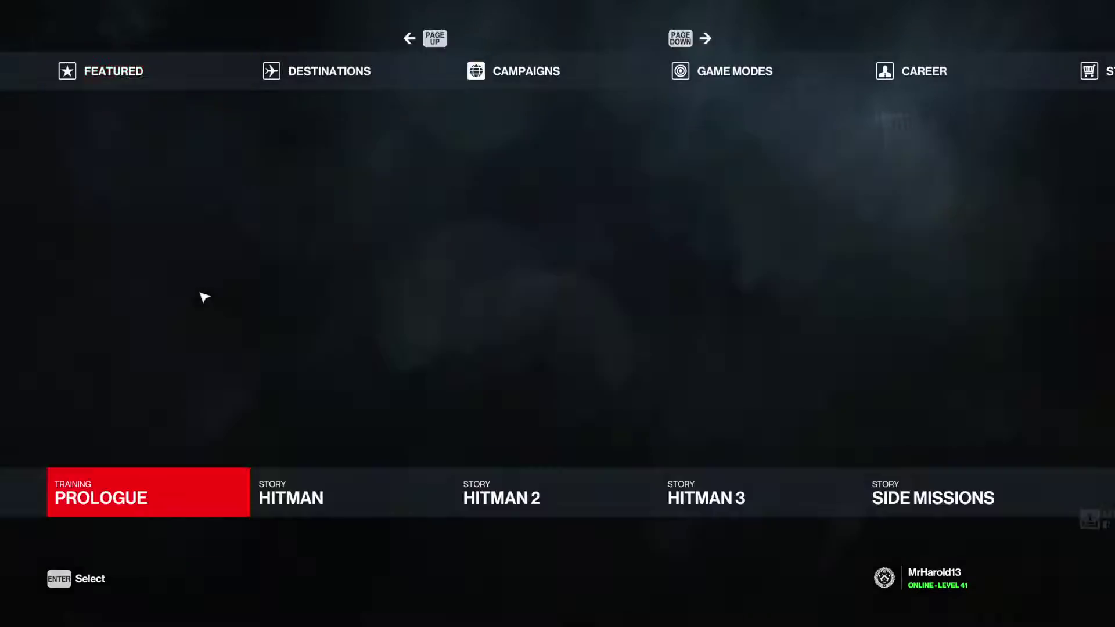
Look through the Side Missions and HITMAN 3 campaigns and return to the campaign list
{"action": "key", "text": "Right"}
{"action": "key", "text": "Right"}
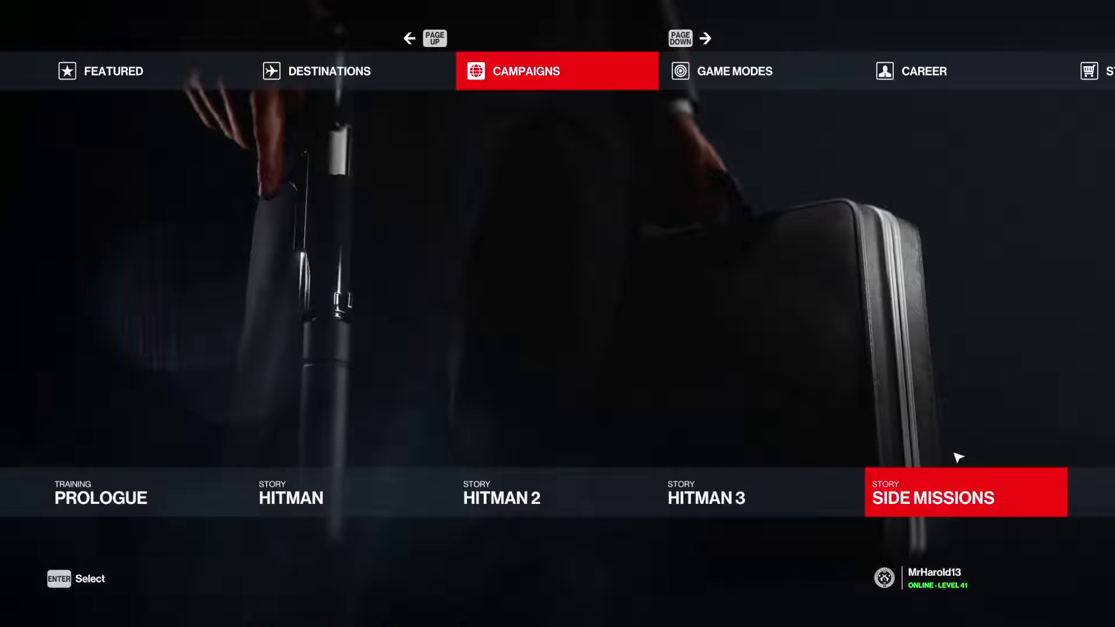
{"action": "left_click", "coordinate": [956, 494]}
{"action": "key", "text": "Escape"}
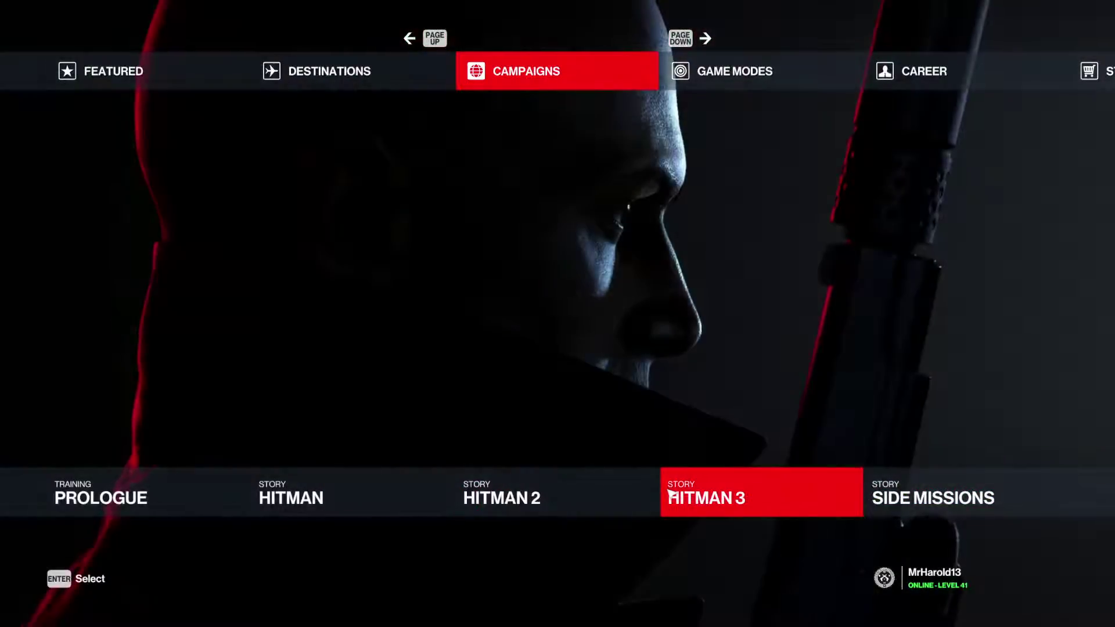
{"action": "left_click", "coordinate": [672, 494]}
{"action": "key", "text": "Escape"}
Open the World of Tomorrow mission from the HITMAN campaign and show its planning options
{"action": "left_click", "coordinate": [279, 494]}
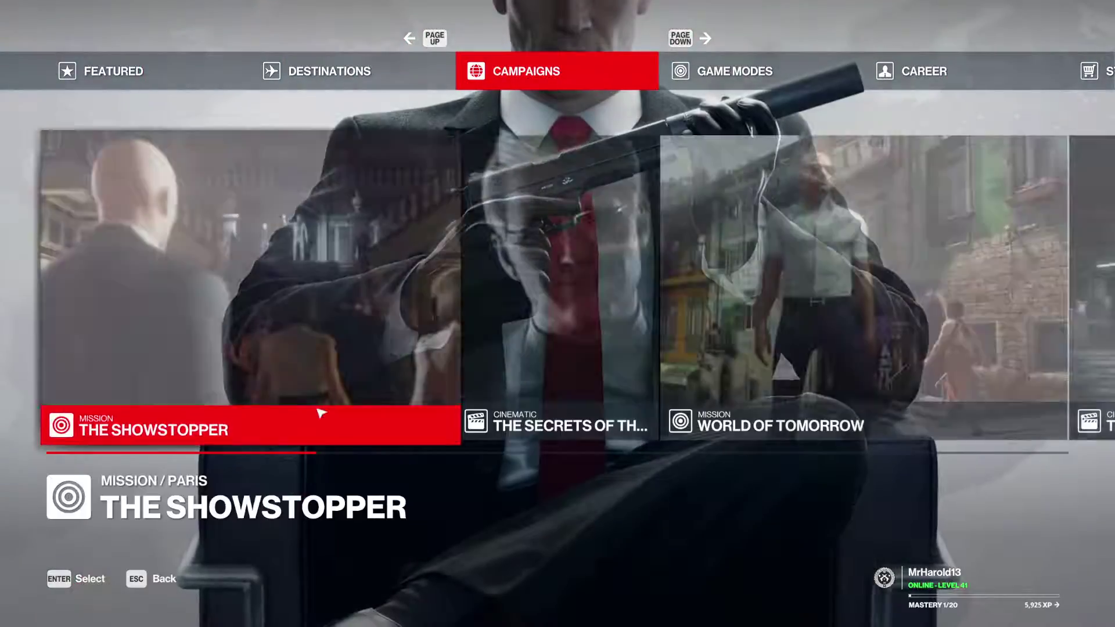
{"action": "left_click", "coordinate": [697, 337]}
{"action": "left_click", "coordinate": [169, 294]}
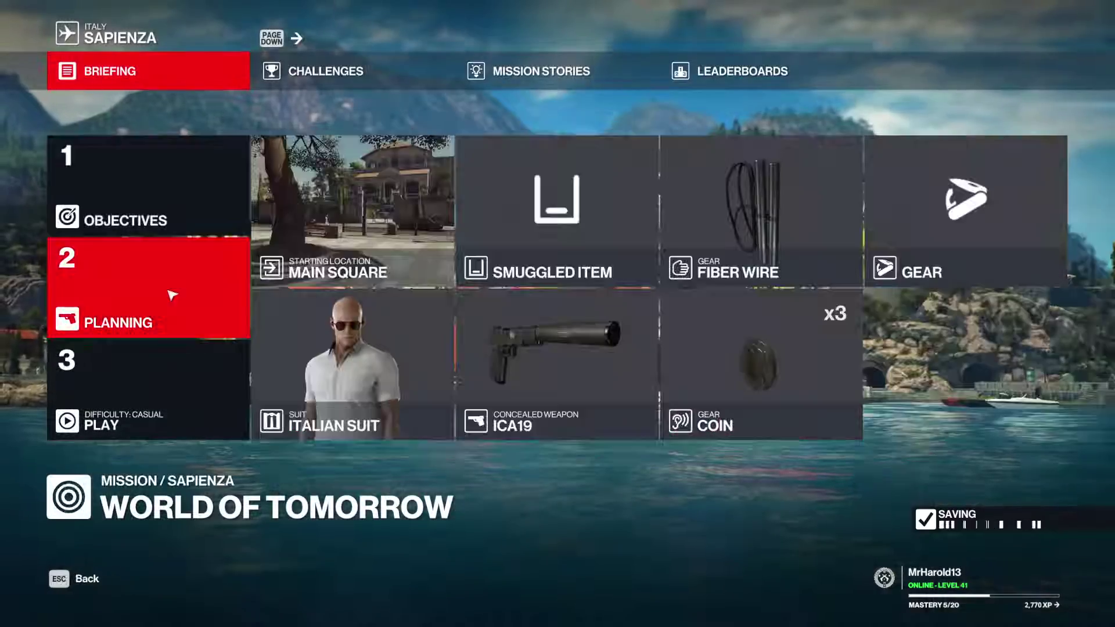
Examine the smuggled item locations, pistols and gear selectable for World of Tomorrow without changing the loadout
{"action": "left_click", "coordinate": [572, 270]}
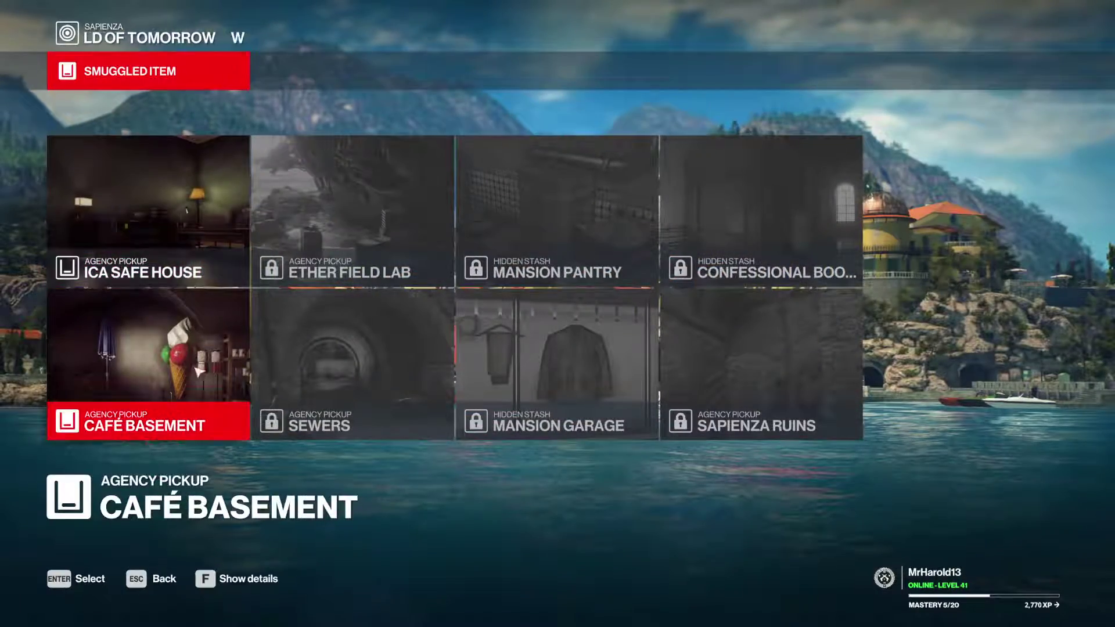
{"action": "key", "text": "Escape"}
{"action": "left_click", "coordinate": [552, 331]}
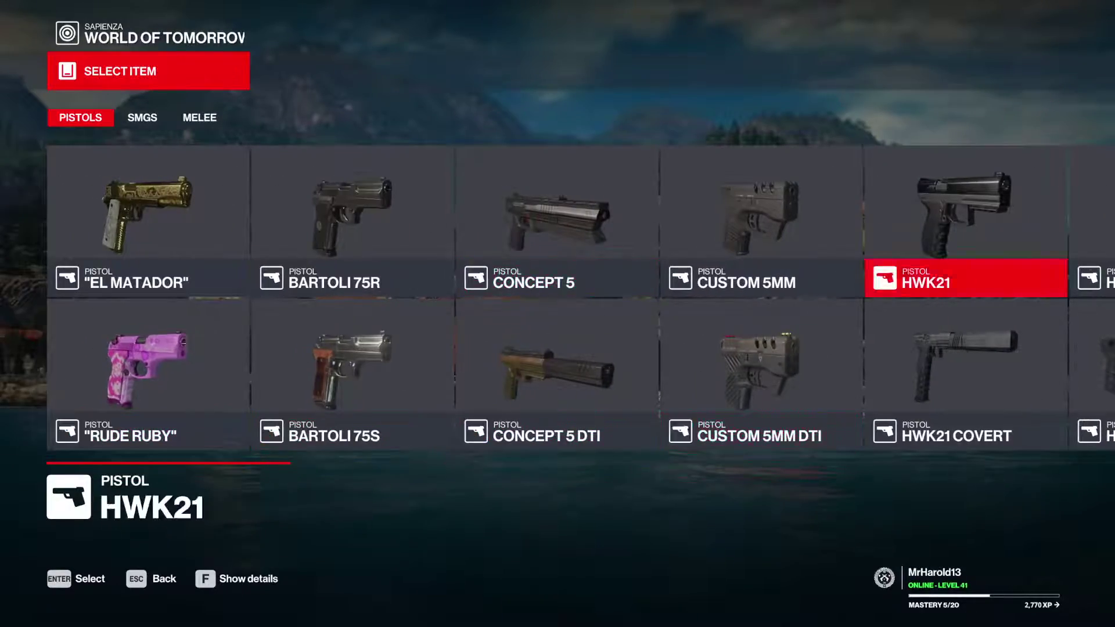
{"action": "key", "text": "Escape"}
{"action": "left_click", "coordinate": [1070, 234]}
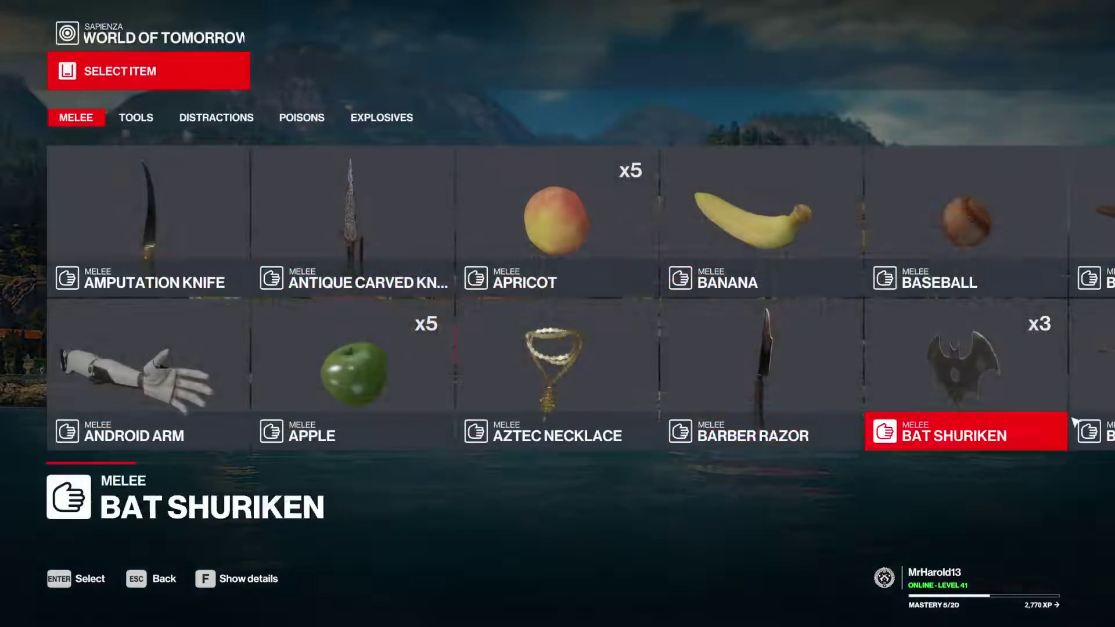
{"action": "key", "text": "Escape"}
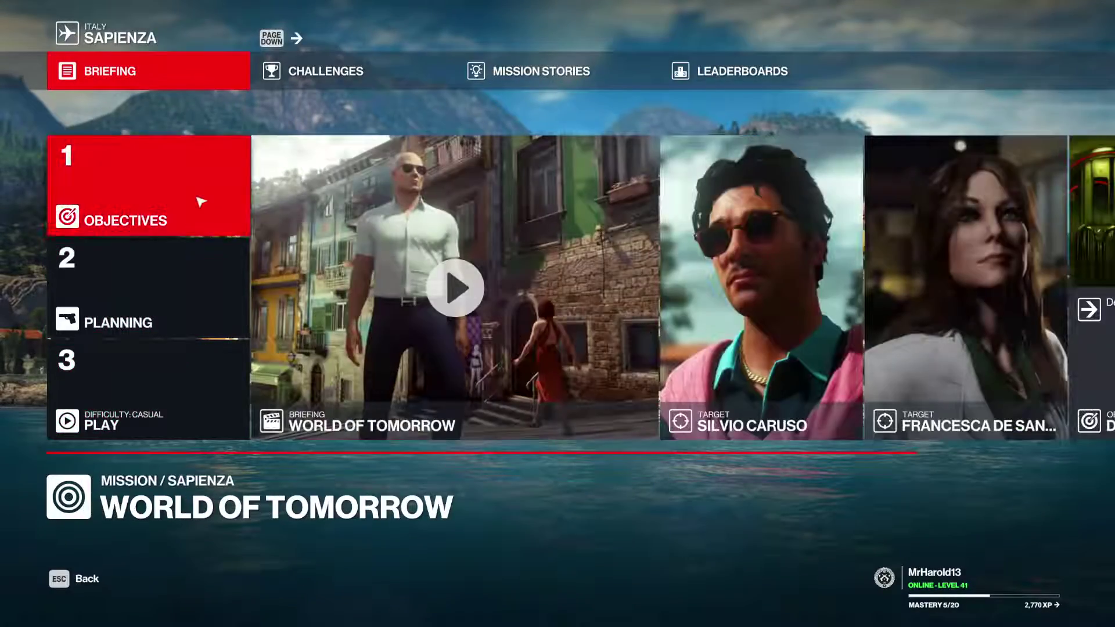
Check World of Tomorrow's starting locations and difficulty levels, and return to the campaign list
{"action": "mouse_move", "coordinate": [201, 282]}
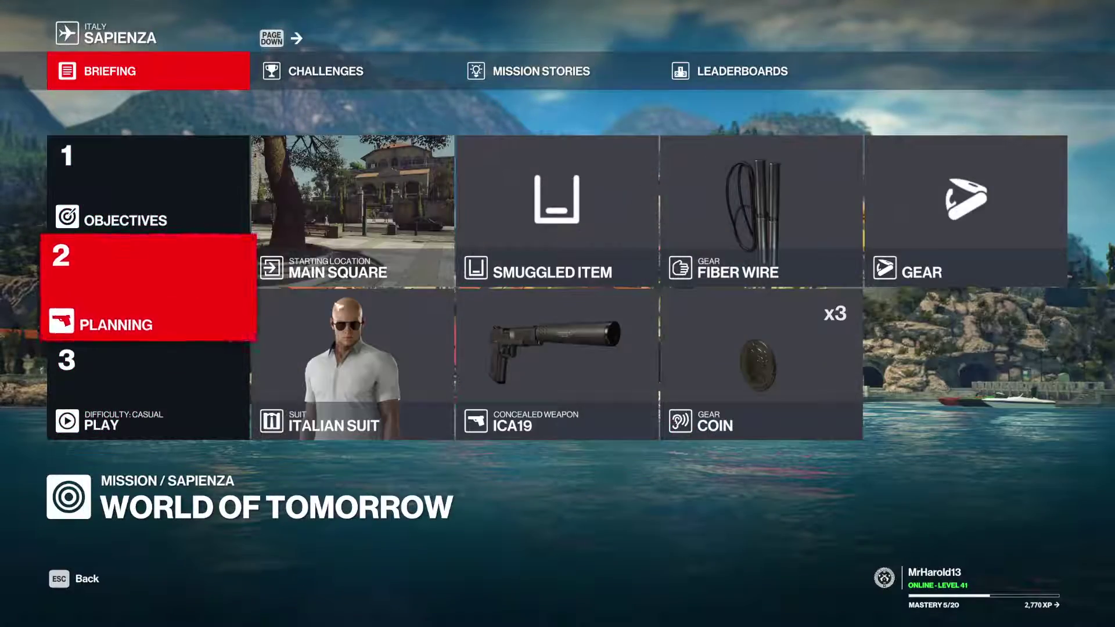
{"action": "left_click", "coordinate": [393, 263]}
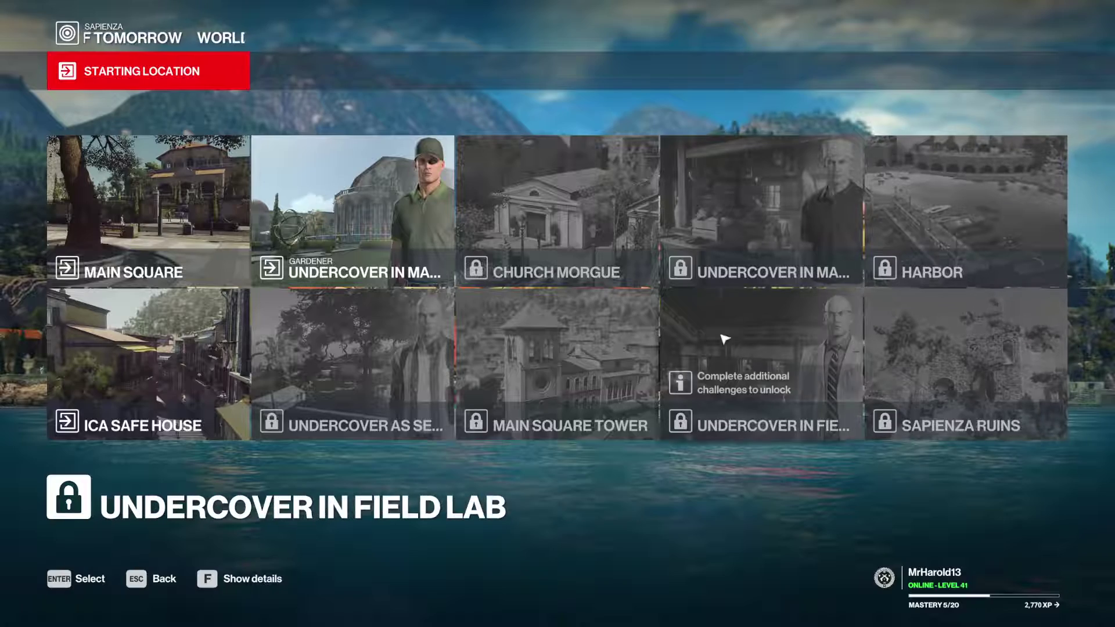
{"action": "key", "text": "Escape"}
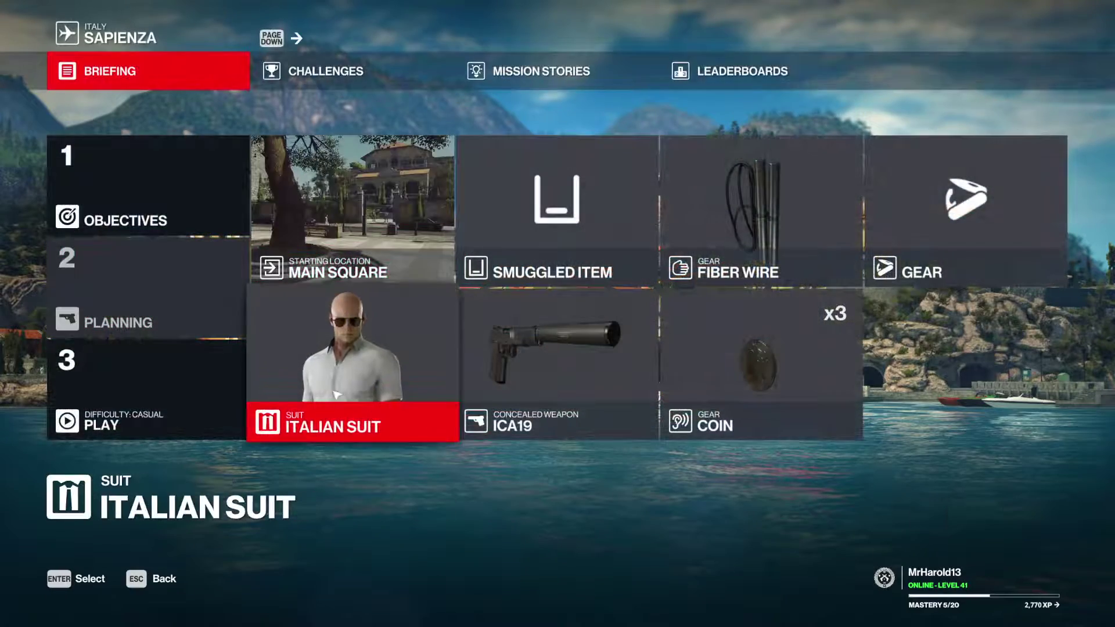
{"action": "mouse_move", "coordinate": [186, 378]}
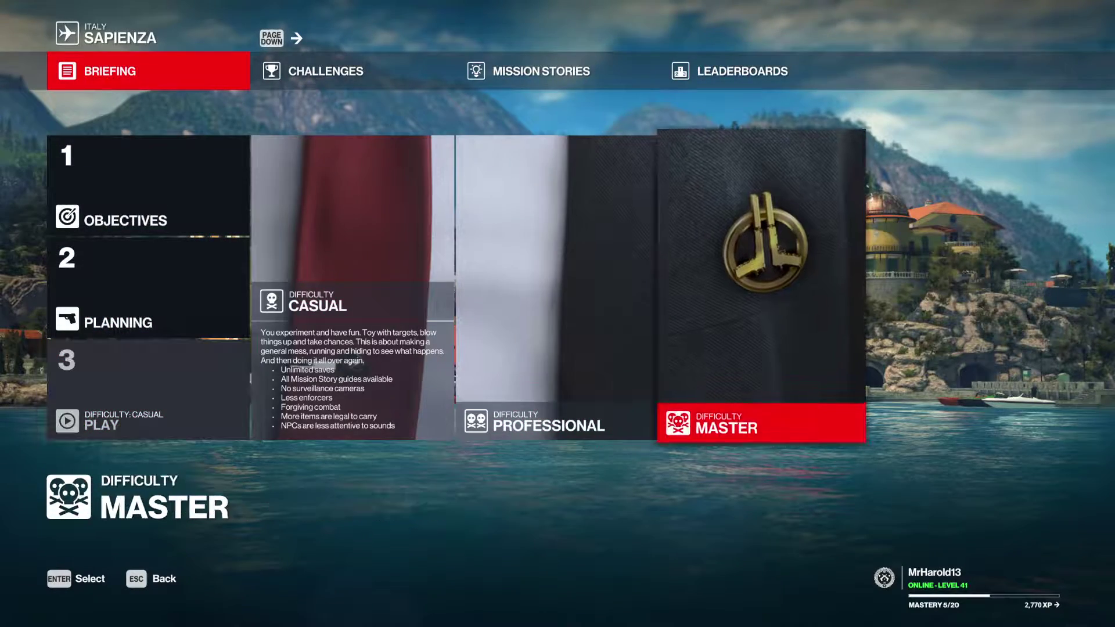
{"action": "key", "text": "Escape"}
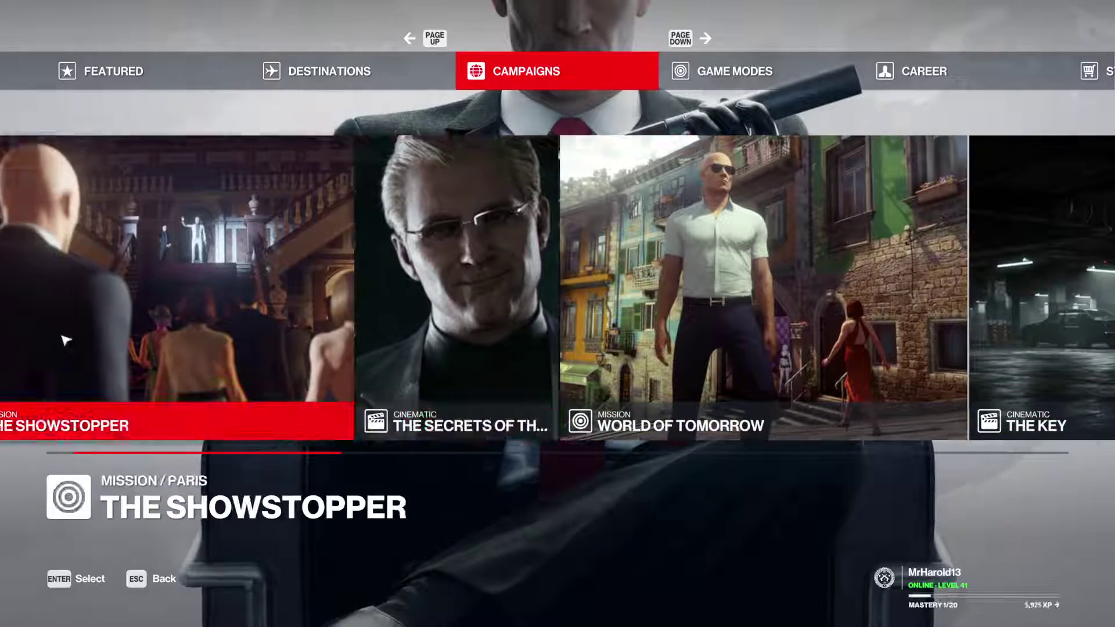
{"action": "key", "text": "Escape"}
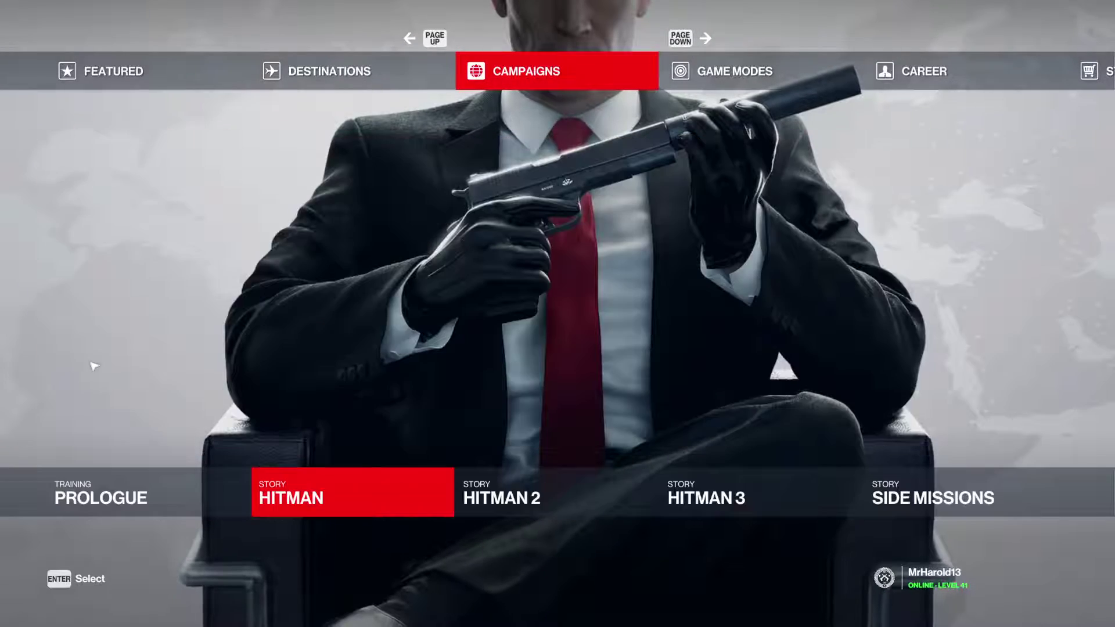
Quit the game from its Options page and confirm
{"action": "key", "text": "Right"}
{"action": "key", "text": "Page_Down"}
{"action": "key", "text": "Page_Down"}
{"action": "key", "text": "Page_Down"}
{"action": "key", "text": "Page_Down"}
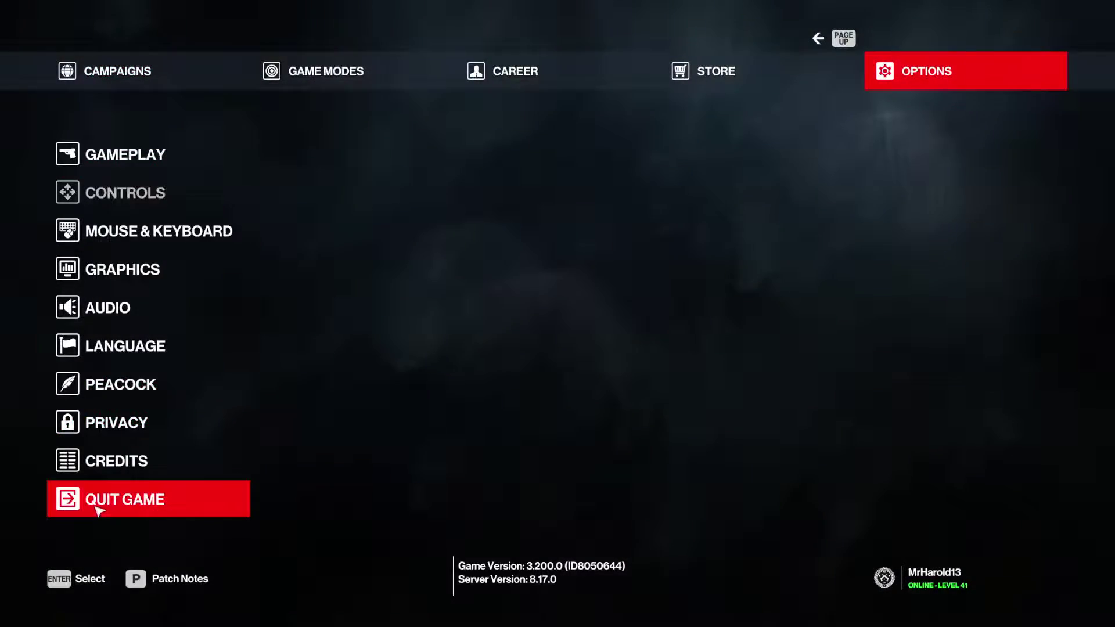
{"action": "left_click", "coordinate": [99, 511]}
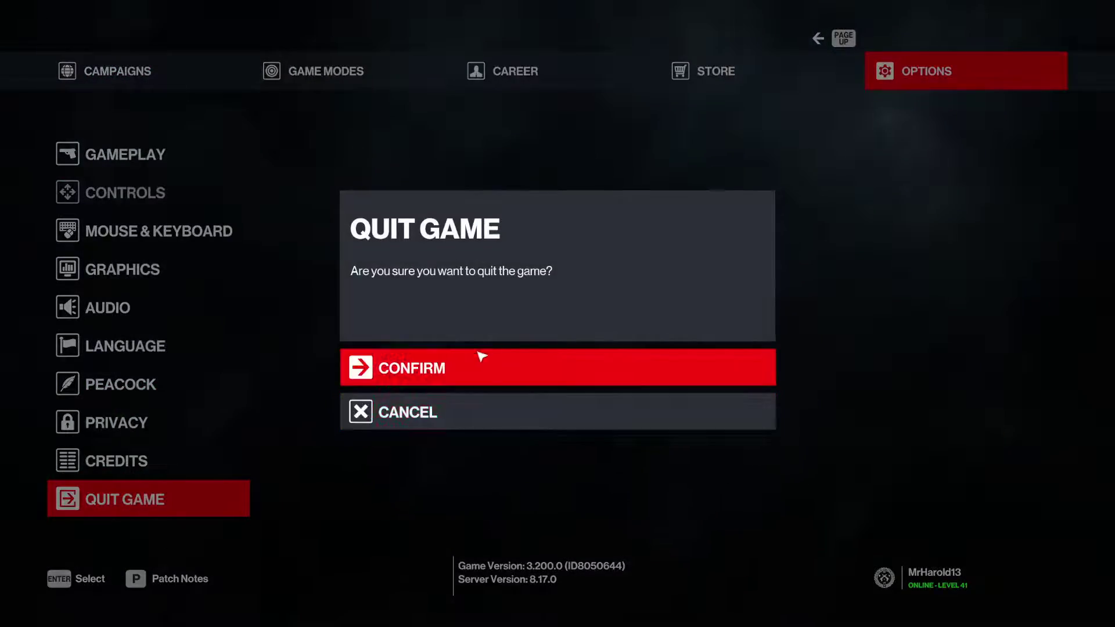
{"action": "left_click", "coordinate": [478, 356]}
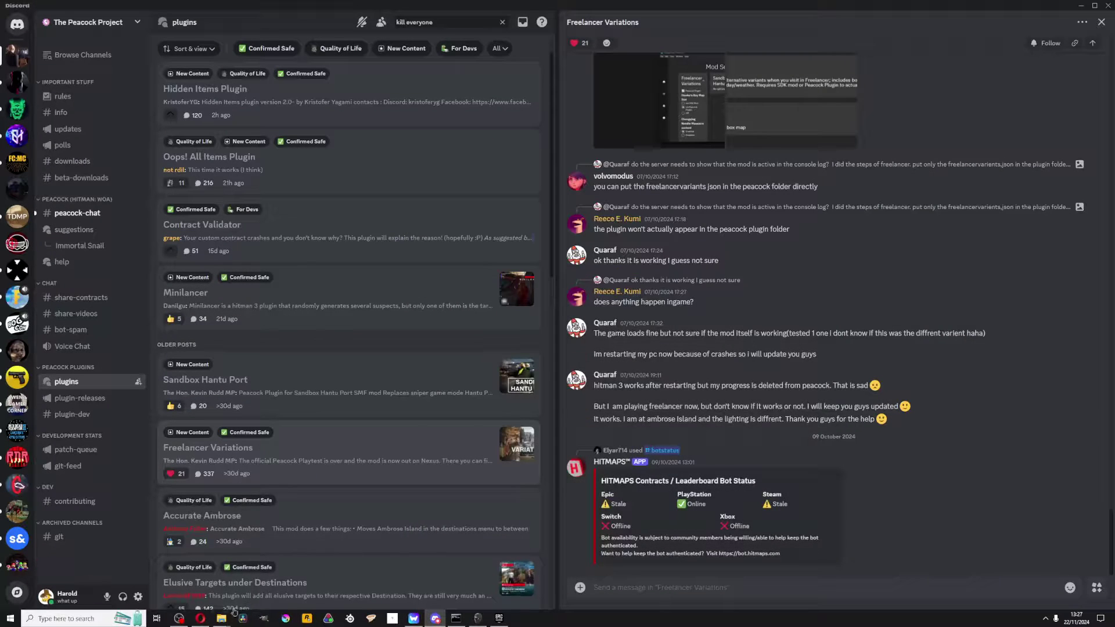
Switch to the browser, review the Peacock installation instructions, and open the wiki's Progression Transfer guide in a new tab
{"action": "left_click", "coordinate": [204, 621]}
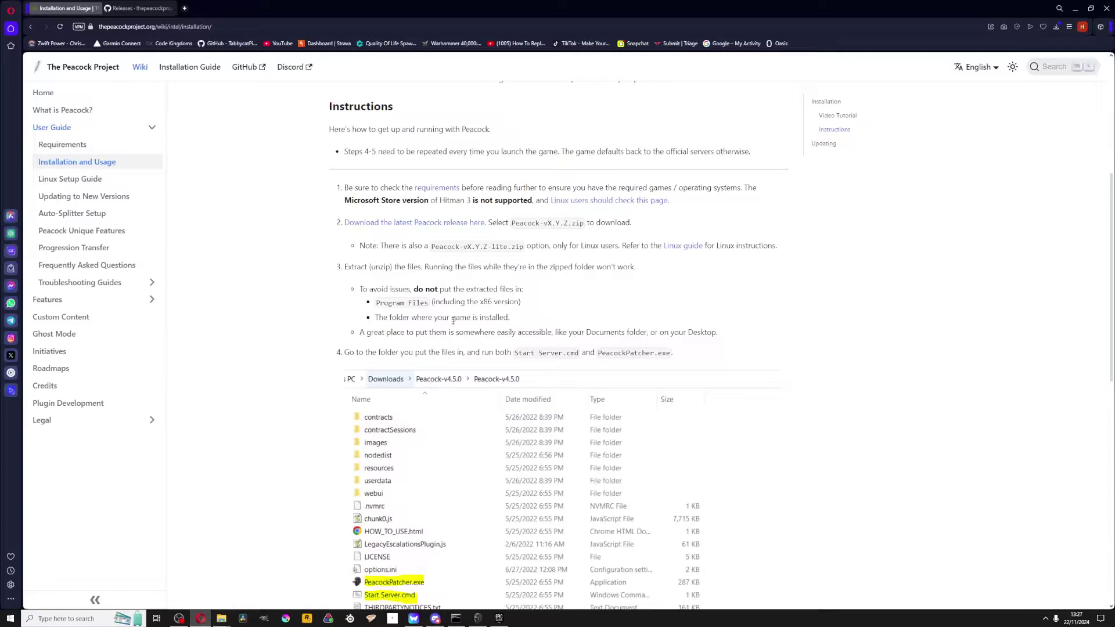
{"action": "scroll", "coordinate": [454, 319], "scroll_direction": "down", "scroll_amount": 8}
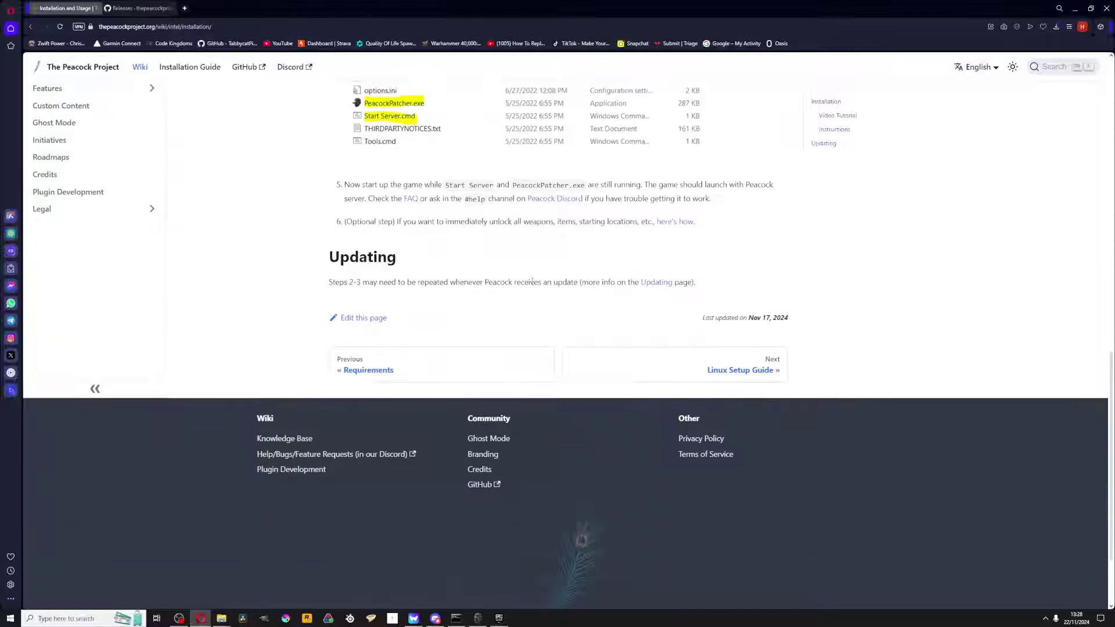
{"action": "scroll", "coordinate": [481, 237], "scroll_direction": "up", "scroll_amount": 4}
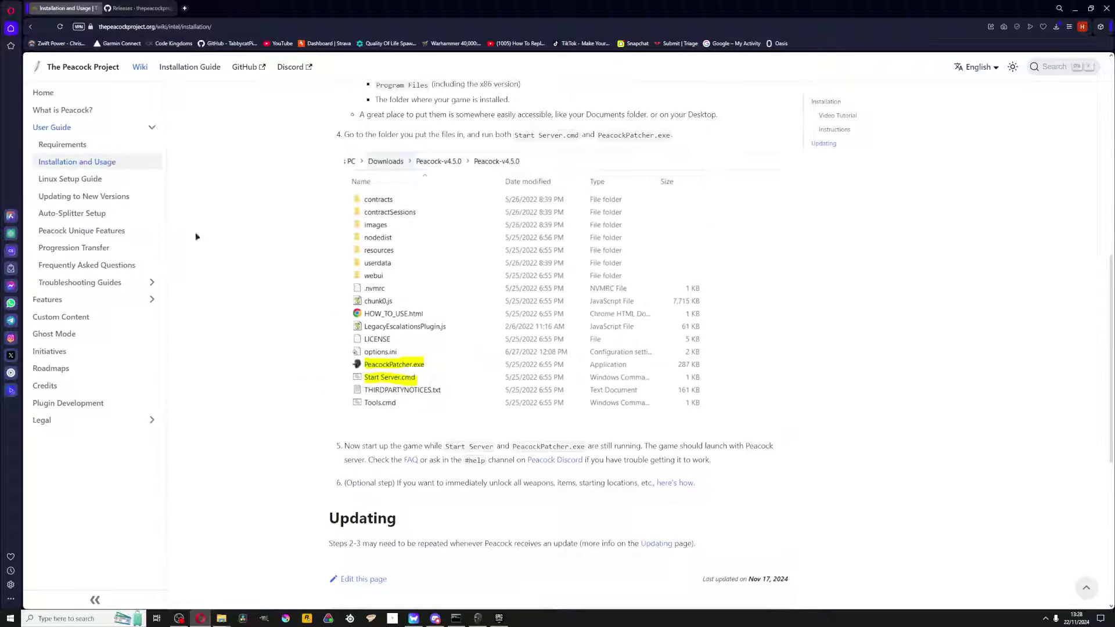
{"action": "middle_click", "coordinate": [81, 256]}
{"action": "scroll", "coordinate": [574, 244], "scroll_direction": "down", "scroll_amount": 4}
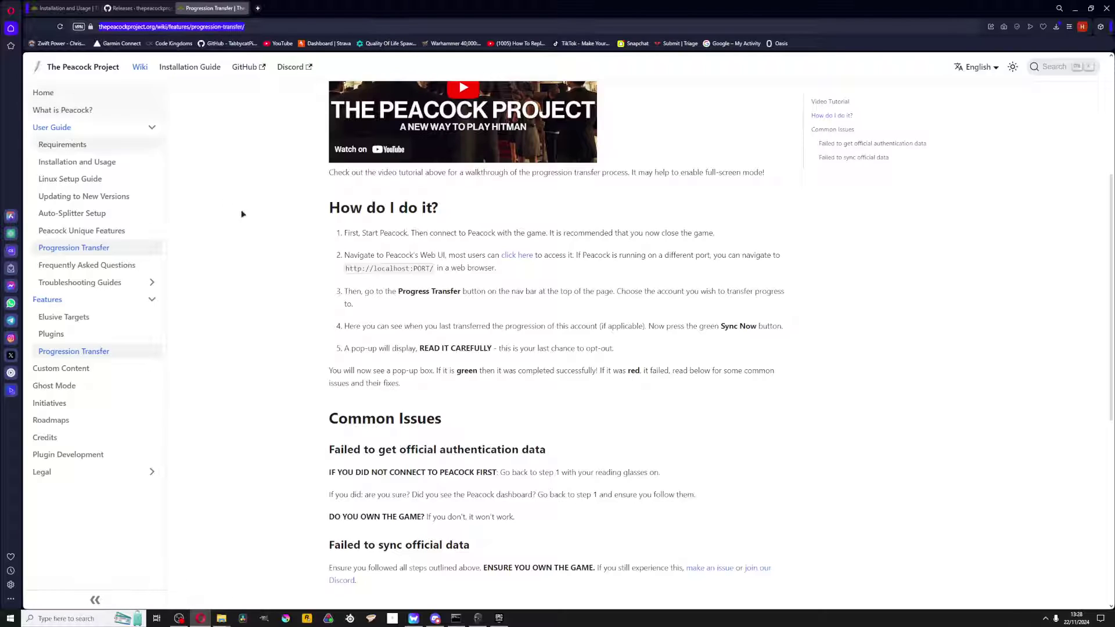
Open Peacock's Web UI from the guide's link and point out its server status and localhost address
{"action": "left_click", "coordinate": [511, 256]}
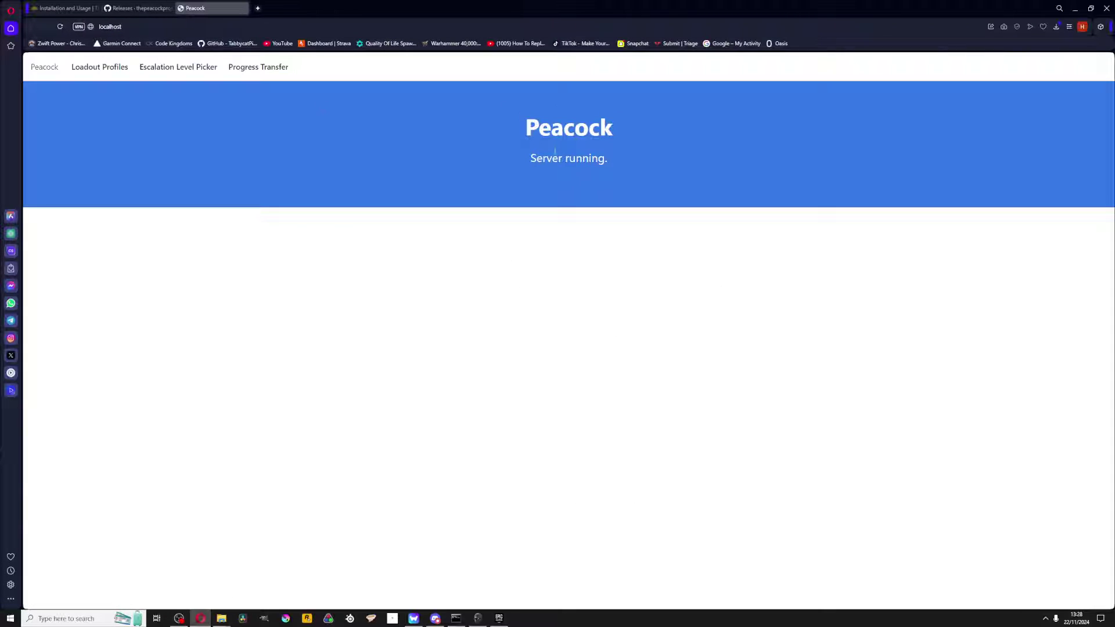
{"action": "left_click_drag", "start_coordinate": [537, 158], "coordinate": [608, 159]}
{"action": "left_click", "coordinate": [220, 27]}
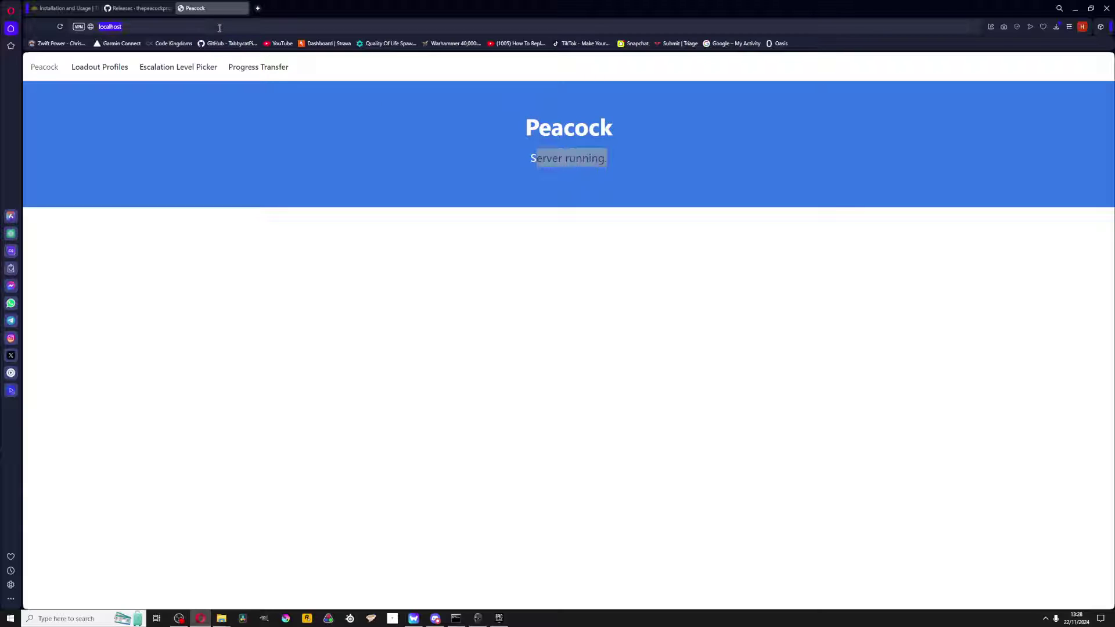
Load localhost in a new browser tab and close the earlier Peacock tab
{"action": "left_click", "coordinate": [257, 8]}
{"action": "left_click", "coordinate": [257, 9]}
{"action": "type", "text": "locla"}
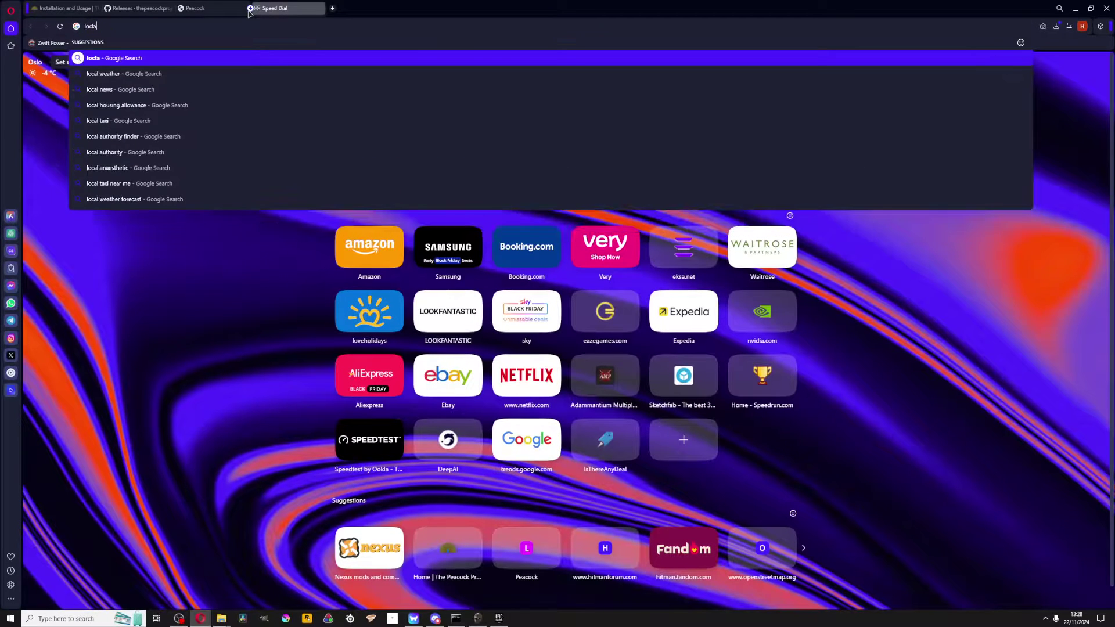
{"action": "key", "text": "BackSpace"}
{"action": "key", "text": "BackSpace"}
{"action": "type", "text": "al"}
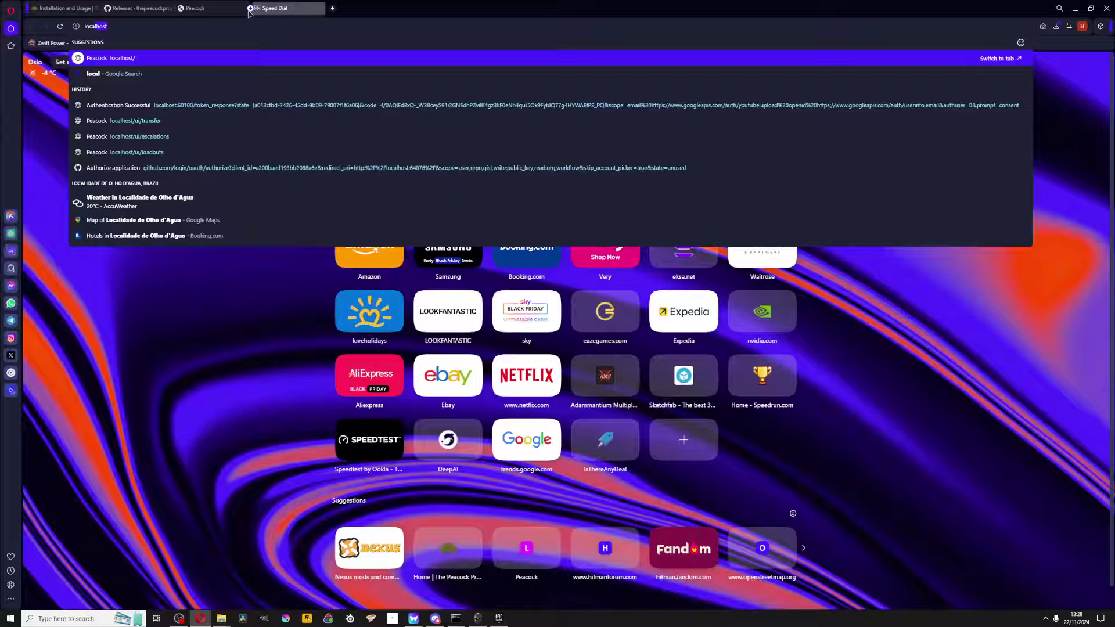
{"action": "left_click", "coordinate": [244, 8]}
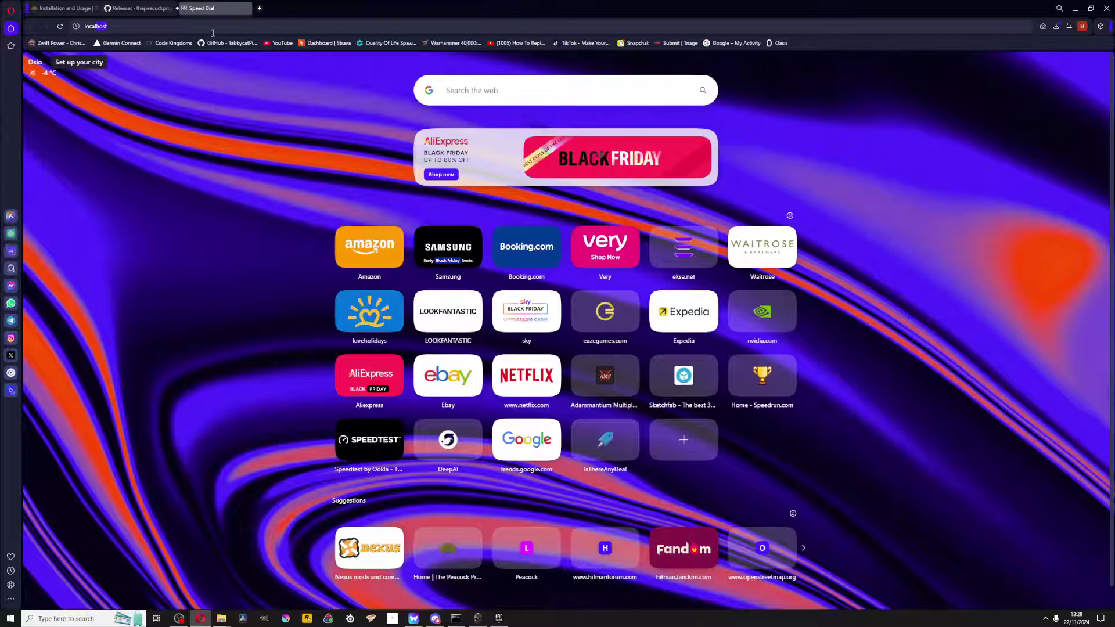
{"action": "type", "text": "localhhost"}
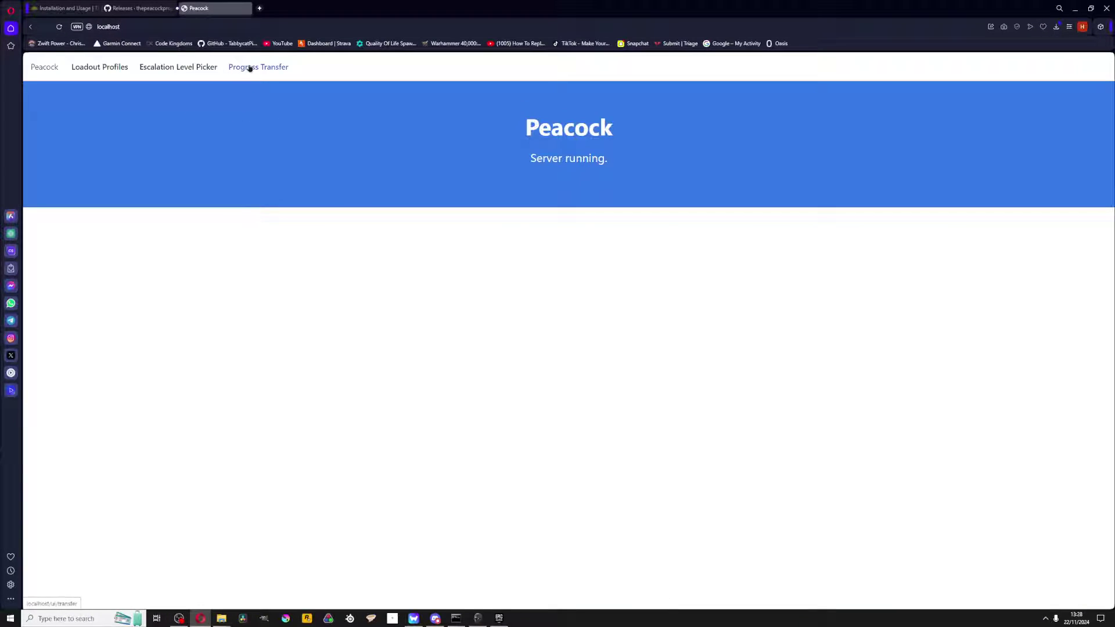
Open the Progress Transfer page and select the Epic profile to reach its official server sync option
{"action": "left_click", "coordinate": [250, 68]}
{"action": "left_click", "coordinate": [623, 221]}
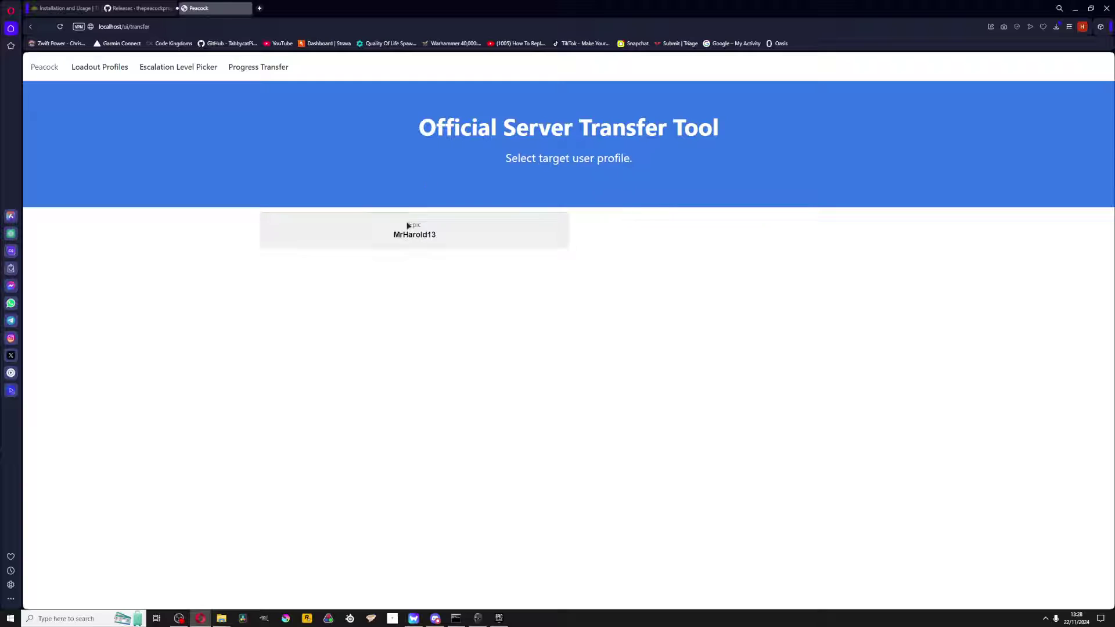
{"action": "left_click", "coordinate": [430, 232]}
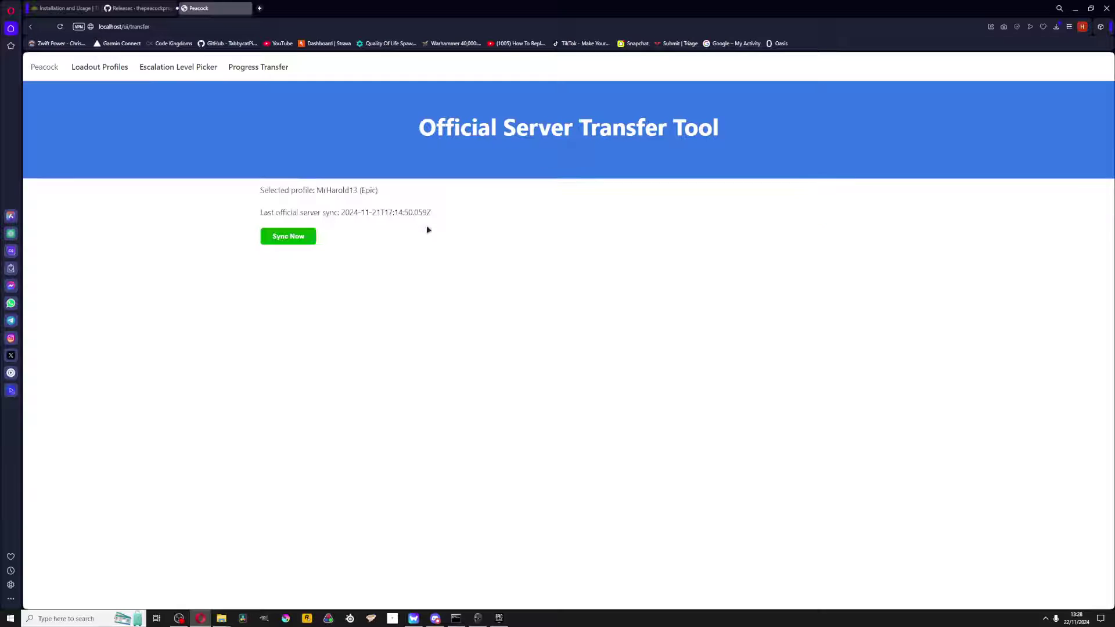
Switch to the Peacock-v8.0.0-alpha.3 folder and point out the userdata - Copy backup folder
{"action": "mouse_move", "coordinate": [230, 623]}
{"action": "left_click", "coordinate": [259, 587]}
{"action": "left_click", "coordinate": [603, 215]}
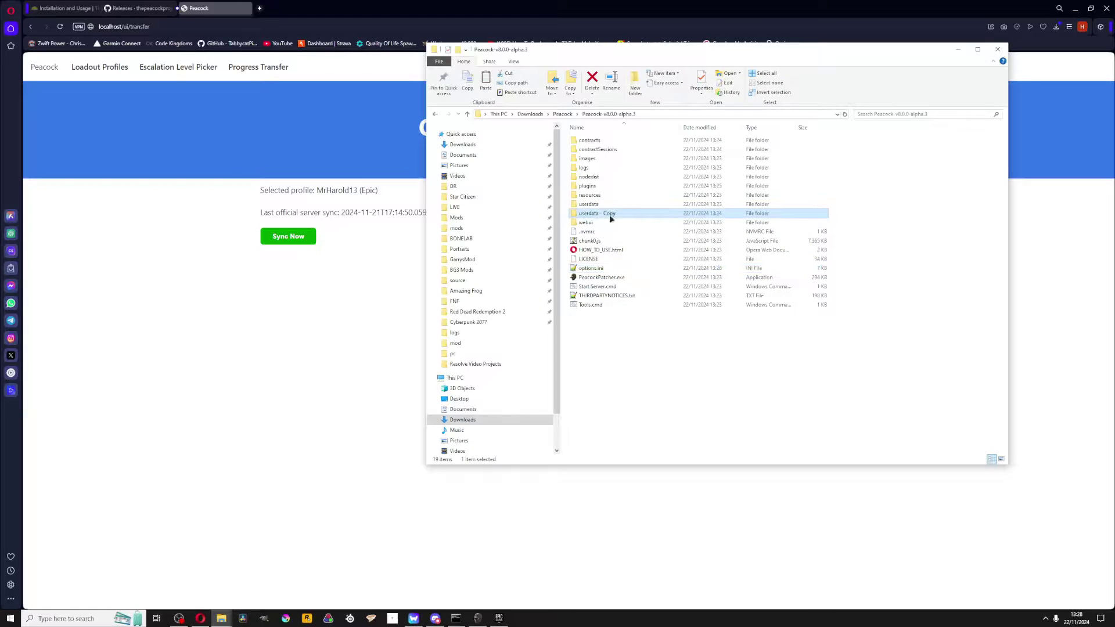
{"action": "double_click", "coordinate": [610, 217]}
{"action": "left_click_drag", "start_coordinate": [771, 244], "coordinate": [437, 30]}
{"action": "left_click", "coordinate": [739, 285]}
{"action": "left_click", "coordinate": [617, 114]}
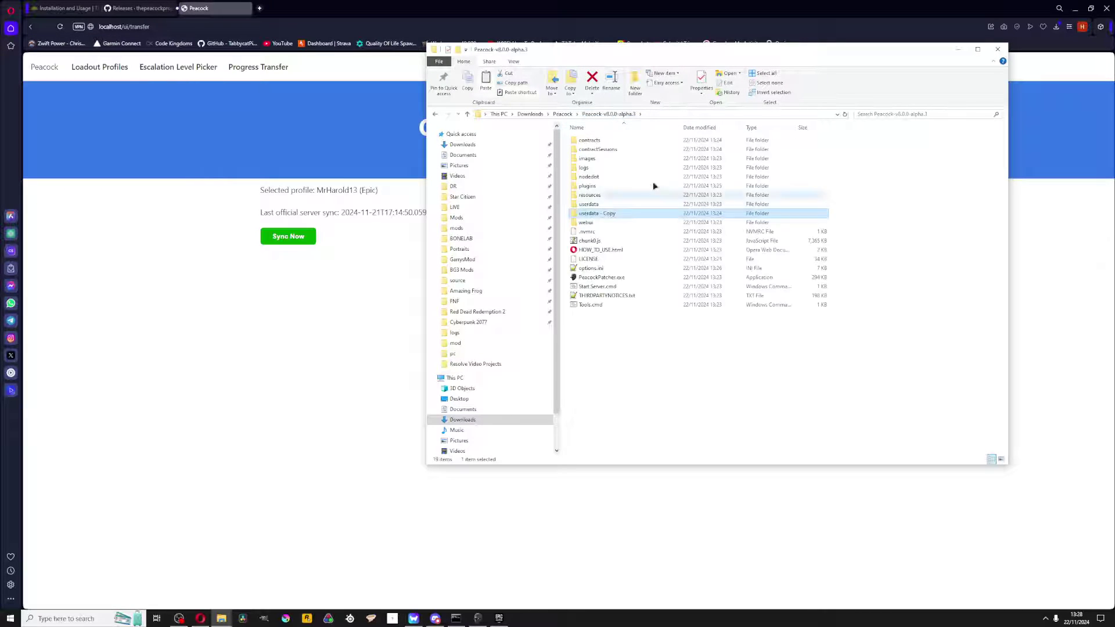
Close the Peacock Web UI tab in the browser, then switch to the Epic Games Launcher and reposition its window
{"action": "left_click", "coordinate": [366, 228]}
{"action": "left_click", "coordinate": [125, 6]}
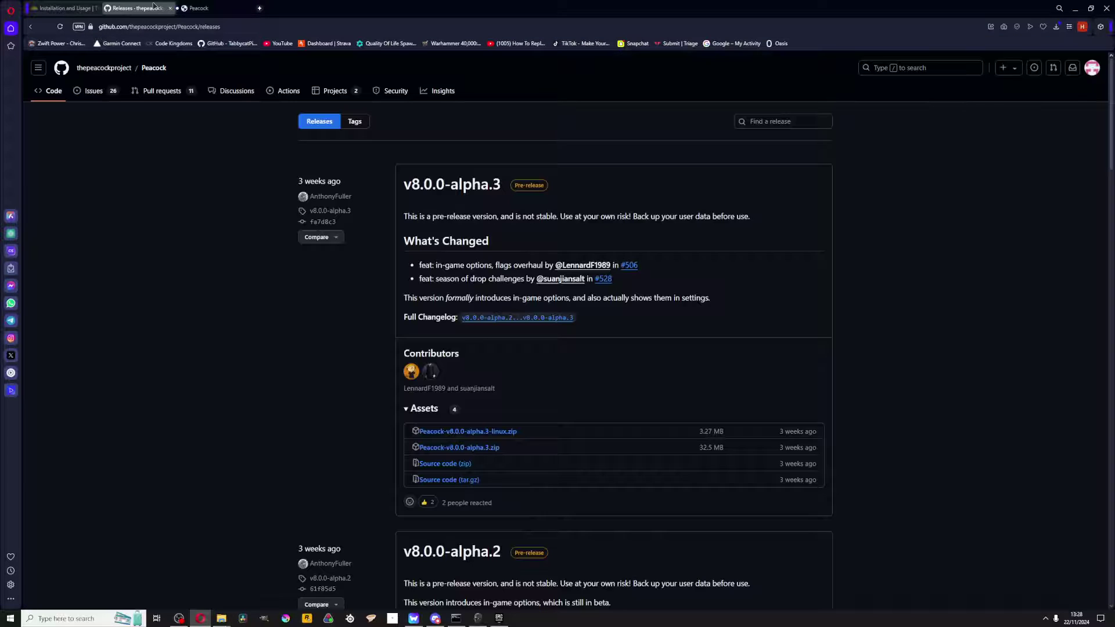
{"action": "left_click", "coordinate": [245, 9]}
{"action": "left_click", "coordinate": [503, 620]}
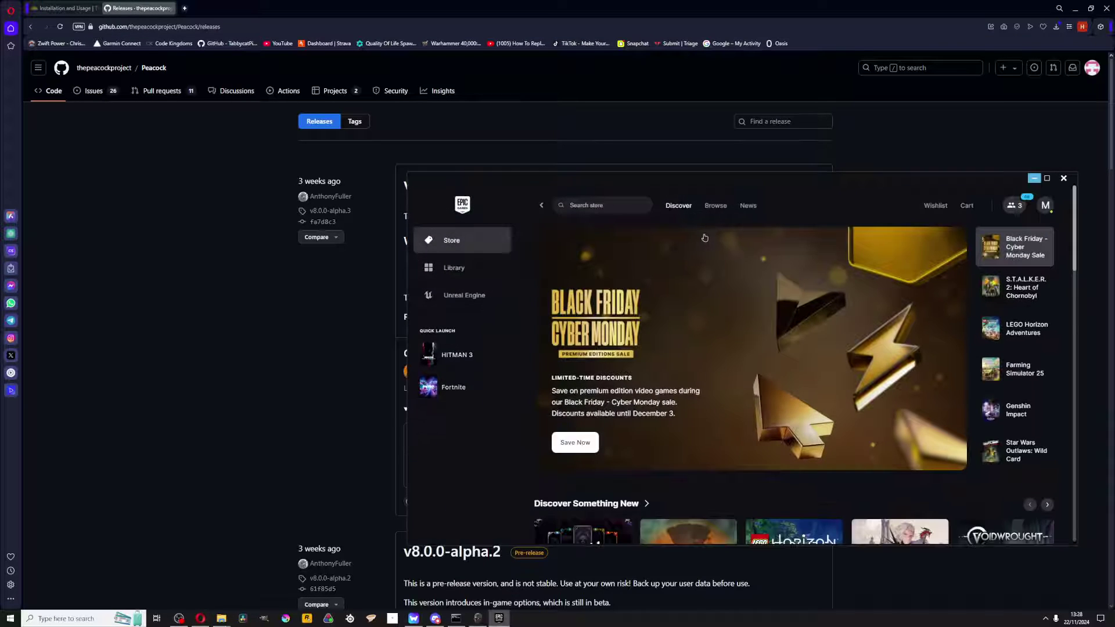
{"action": "left_click_drag", "start_coordinate": [678, 182], "coordinate": [423, 107]}
Open options.ini from the Peacock-v8.0.0-alpha.3 folder in Notepad++ and set gameplayUnlockAllFreelancerMasteries to true
{"action": "left_click", "coordinate": [222, 619]}
{"action": "left_click", "coordinate": [261, 578]}
{"action": "double_click", "coordinate": [601, 268]}
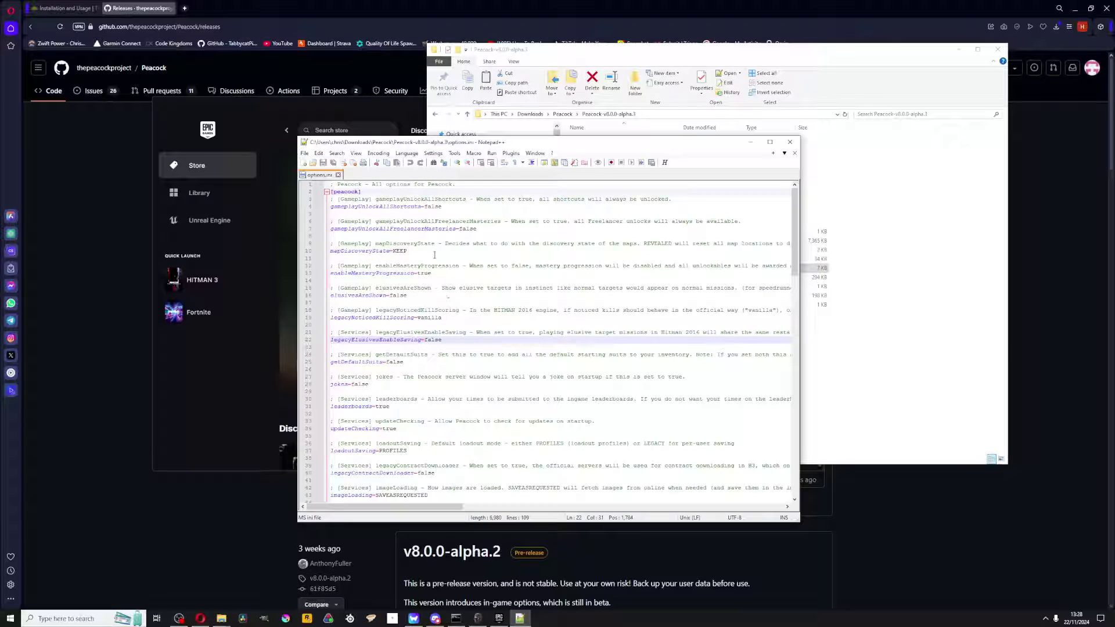
{"action": "left_click", "coordinate": [500, 222]}
{"action": "left_click", "coordinate": [496, 236]}
{"action": "left_click", "coordinate": [499, 227]}
{"action": "key", "text": "BackSpace"}
{"action": "key", "text": "BackSpace"}
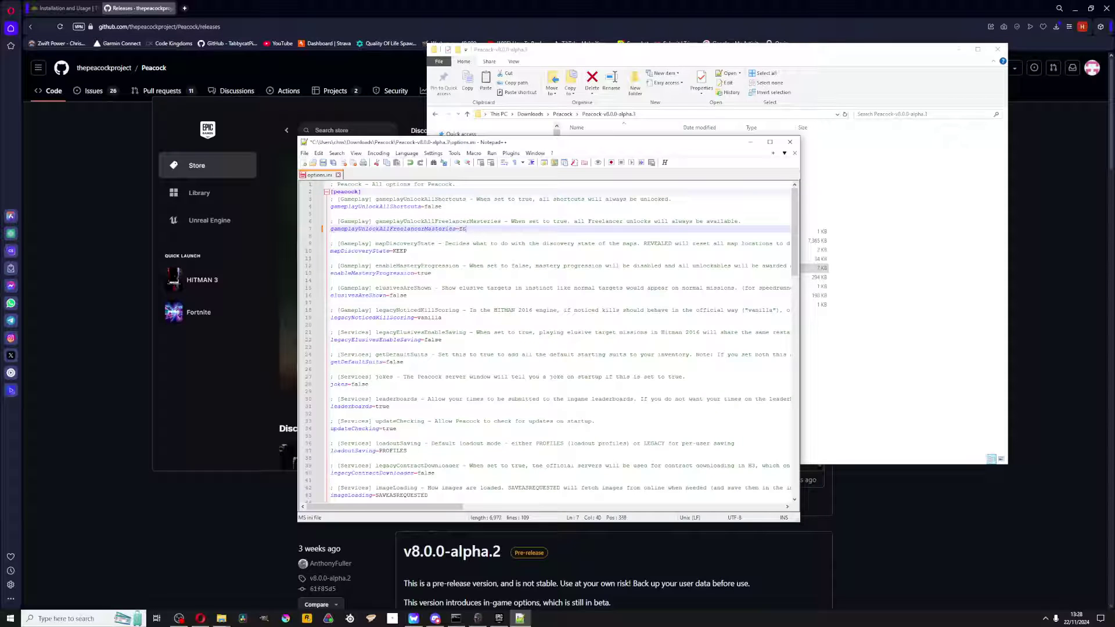
{"action": "type", "text": "true"}
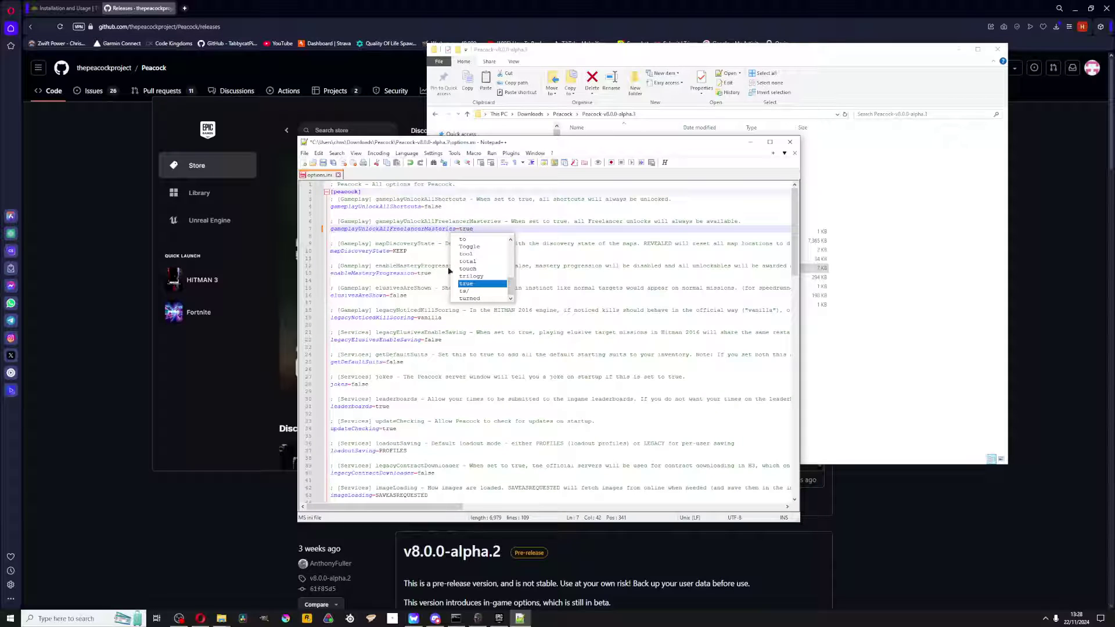
Set the gameplayUnlockAllShortcuts option to true in options.ini
{"action": "left_click", "coordinate": [450, 210]}
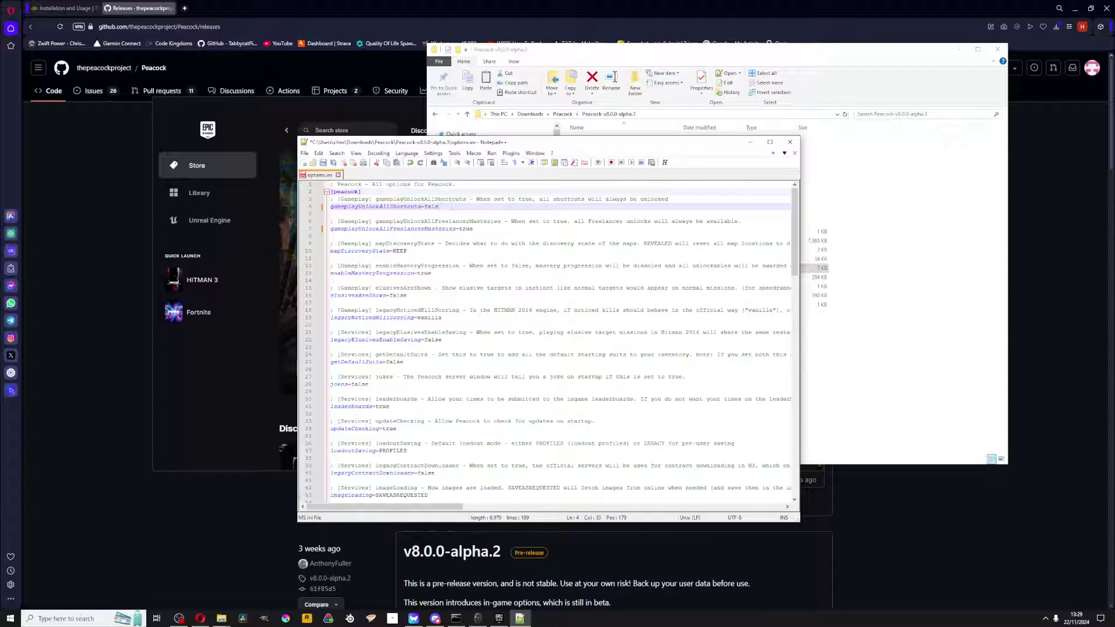
{"action": "key", "text": "BackSpace"}
{"action": "type", "text": "true"}
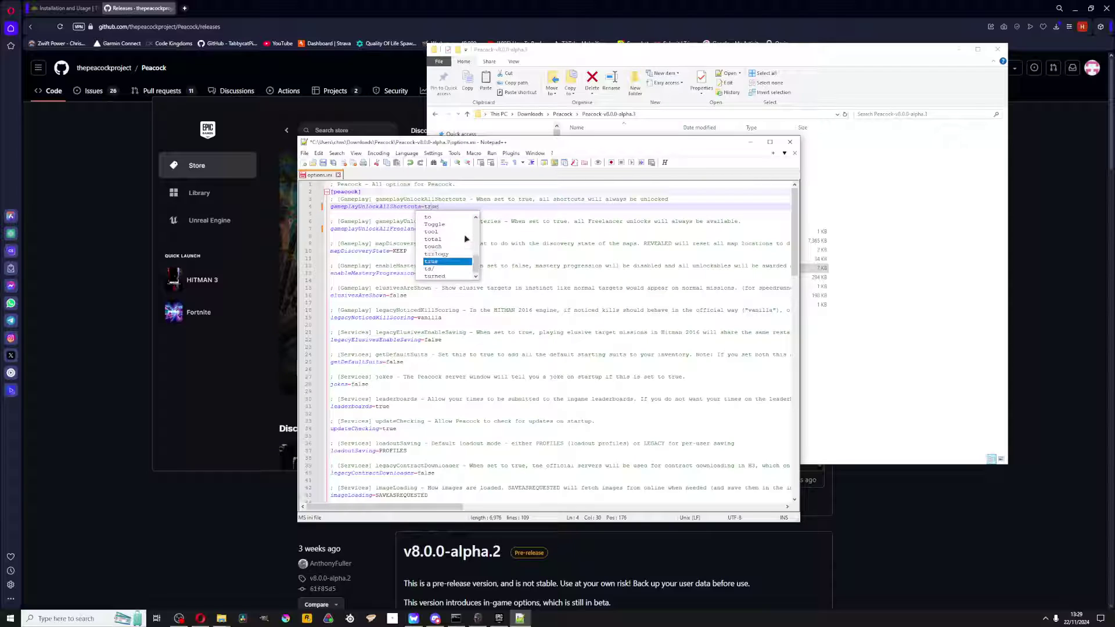
Set the enableMasteryProgression option to false in options.ini
{"action": "left_click", "coordinate": [566, 257]}
{"action": "left_click_drag", "start_coordinate": [529, 279], "coordinate": [524, 268]}
{"action": "left_click", "coordinate": [512, 271]}
{"action": "key", "text": "BackSpace"}
{"action": "key", "text": "BackSpace"}
{"action": "key", "text": "BackSpace"}
{"action": "key", "text": "BackSpace"}
{"action": "type", "text": "false"}
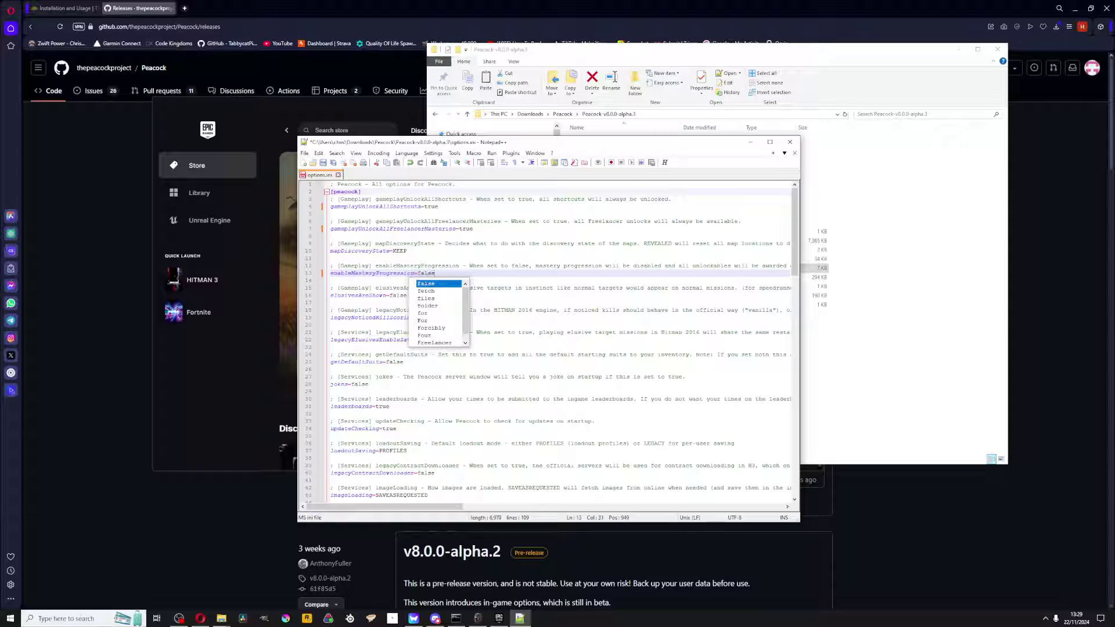
{"action": "left_click", "coordinate": [561, 323]}
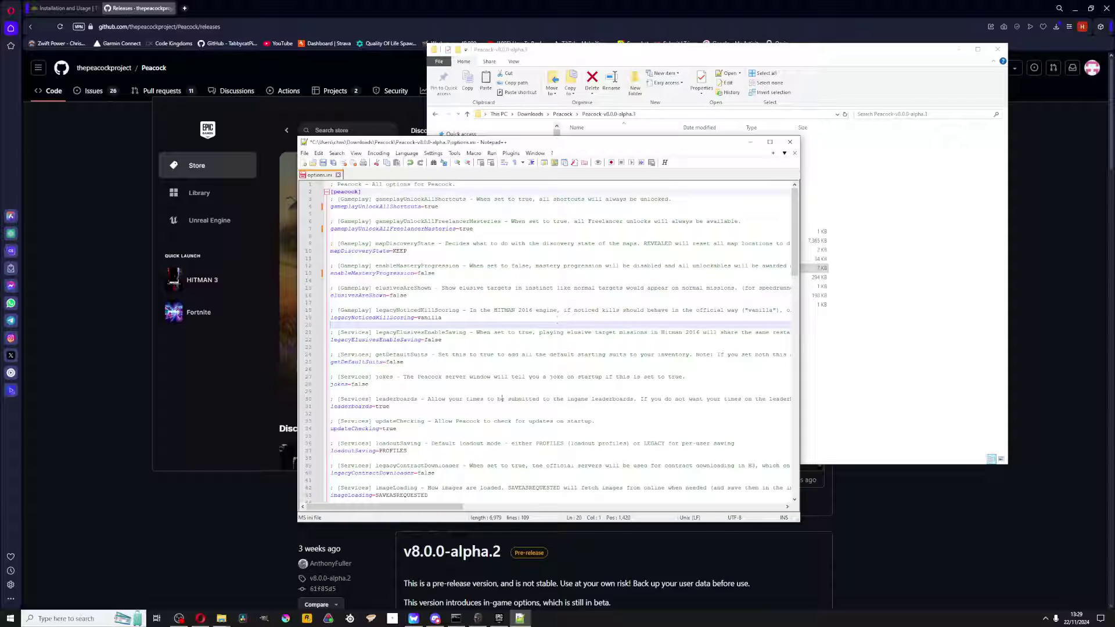
Set the jokes option to true in the Services section of options.ini
{"action": "left_click", "coordinate": [403, 385]}
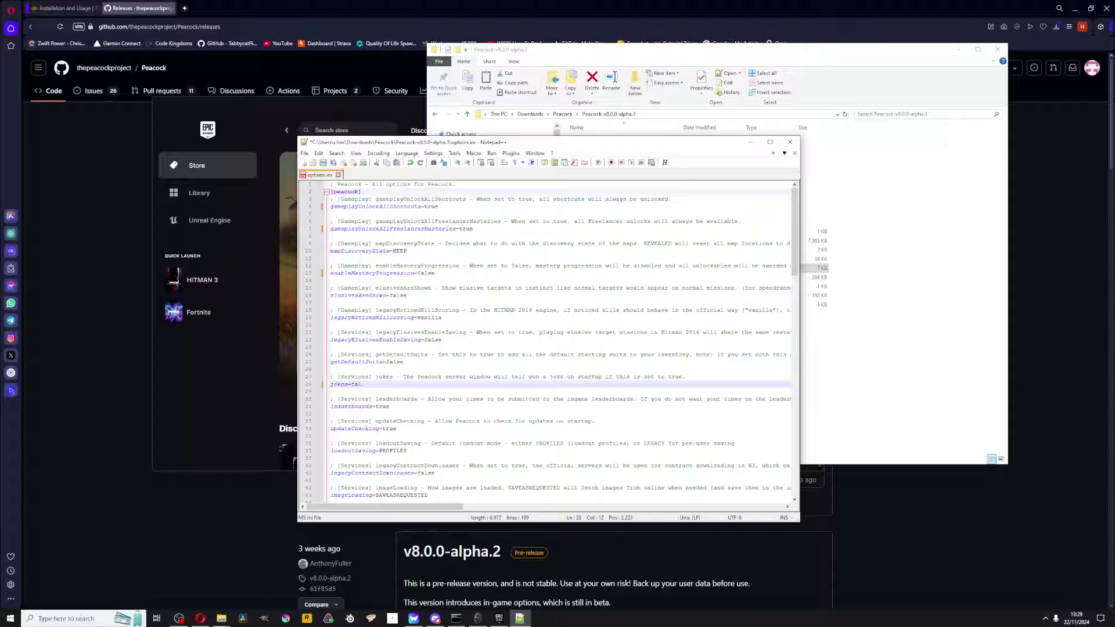
{"action": "type", "text": "true"}
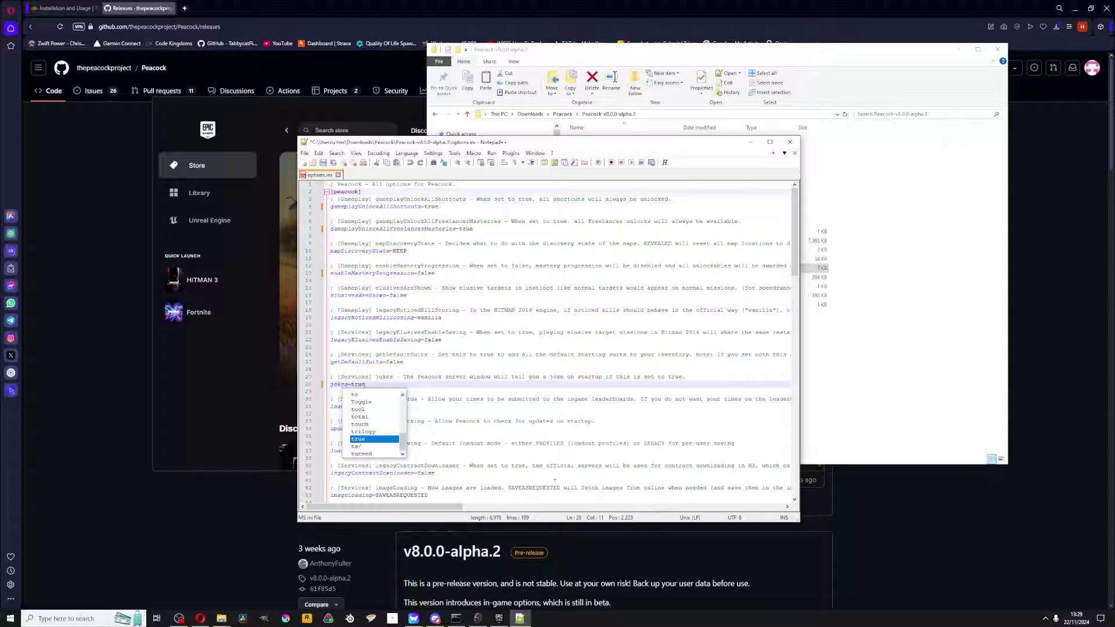
{"action": "left_click", "coordinate": [562, 428]}
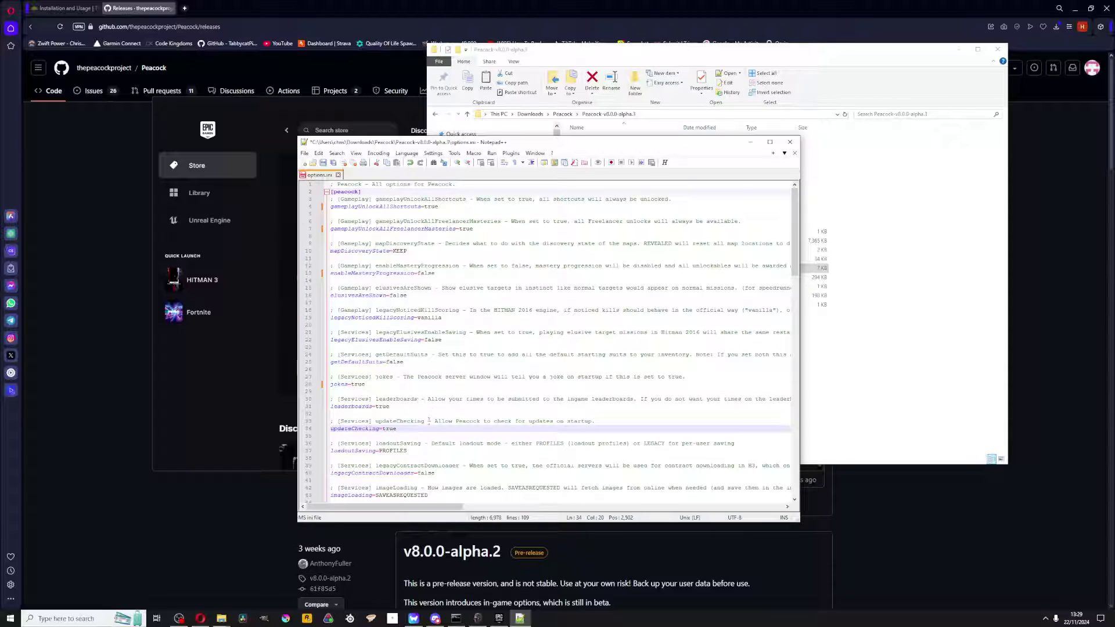
Set the discordRp option to true to enable Discord rich presence
{"action": "scroll", "coordinate": [434, 426], "scroll_direction": "down", "scroll_amount": 5}
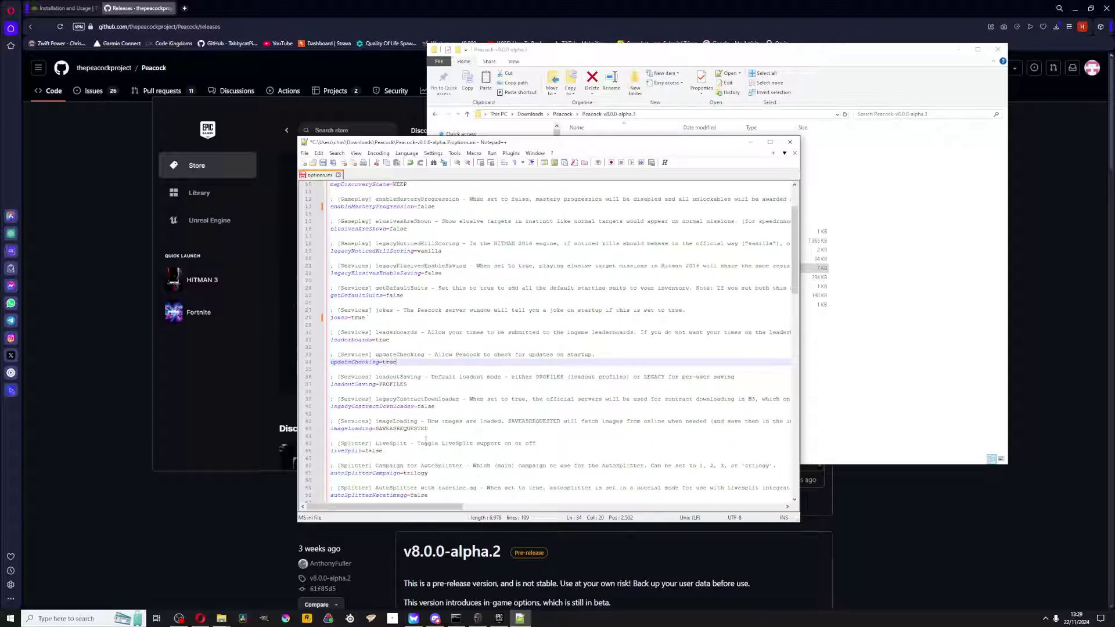
{"action": "scroll", "coordinate": [426, 440], "scroll_direction": "down", "scroll_amount": 1}
{"action": "left_click", "coordinate": [387, 474]}
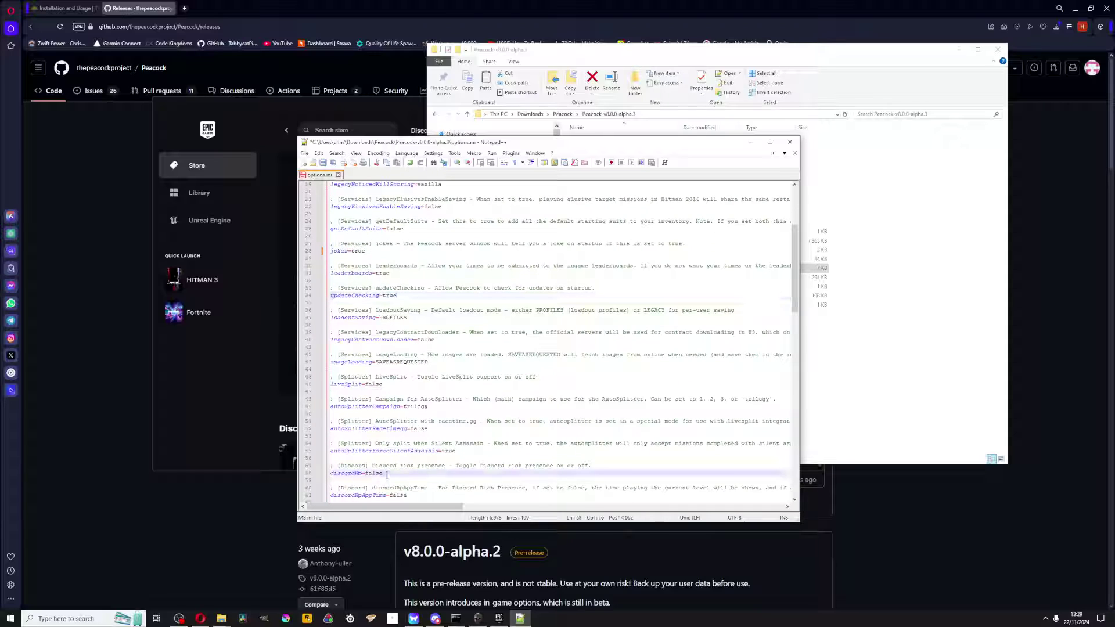
{"action": "key", "text": "BackSpace"}
{"action": "type", "text": "tru"}
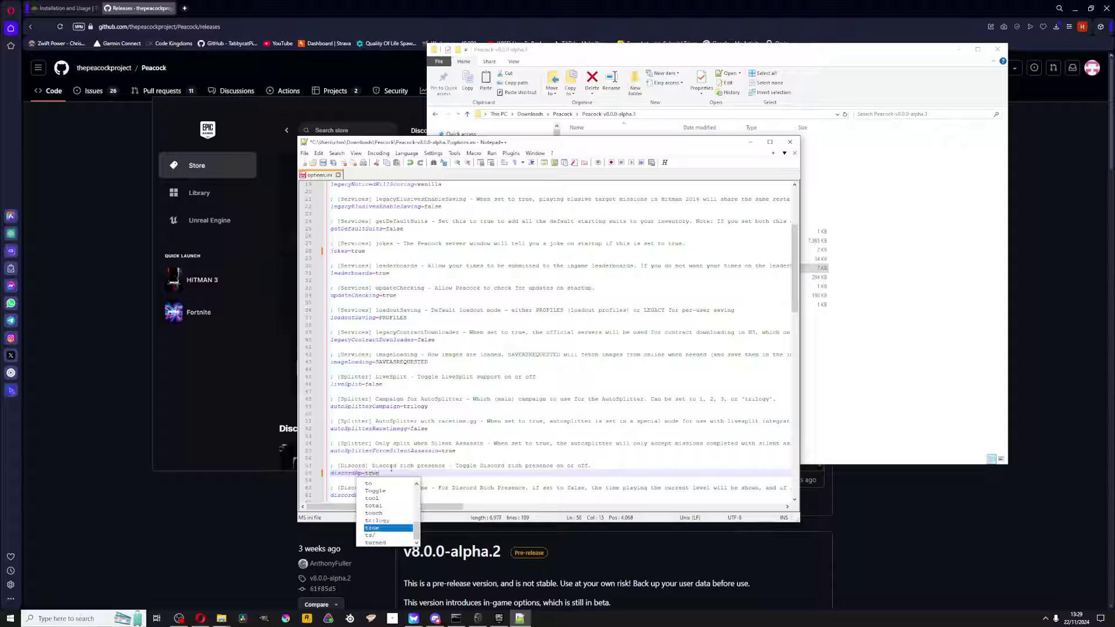
{"action": "type", "text": "e"}
{"action": "left_click", "coordinate": [394, 462]}
Close options.ini with its changes saved and exit Notepad++
{"action": "scroll", "coordinate": [328, 273], "scroll_direction": "up", "scroll_amount": 6}
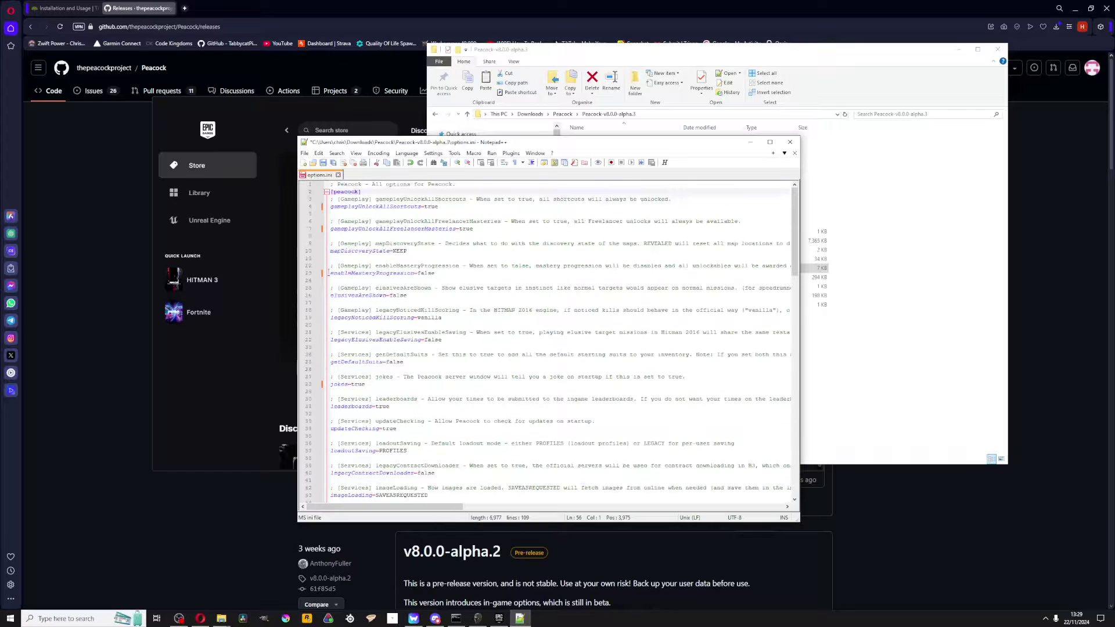
{"action": "left_click", "coordinate": [338, 177]}
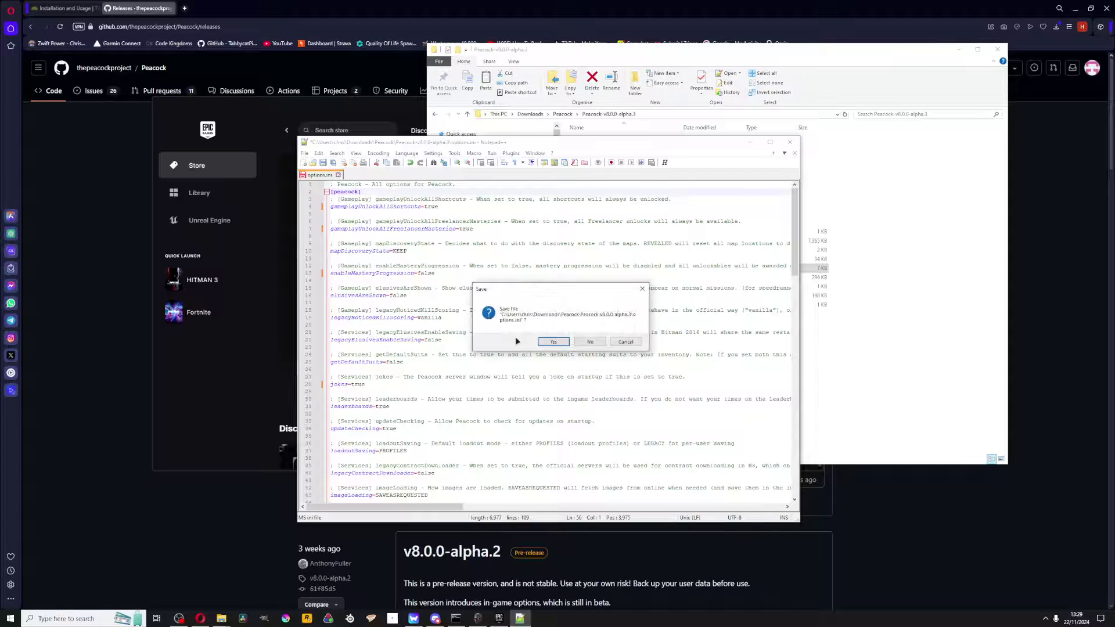
{"action": "left_click", "coordinate": [554, 342]}
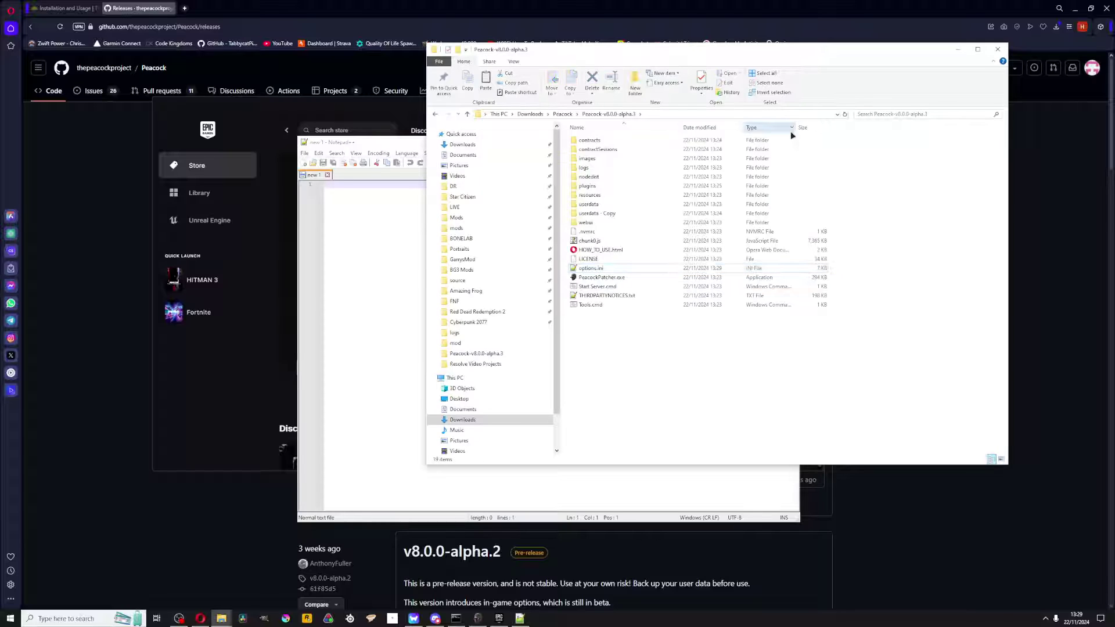
{"action": "left_click", "coordinate": [789, 142]}
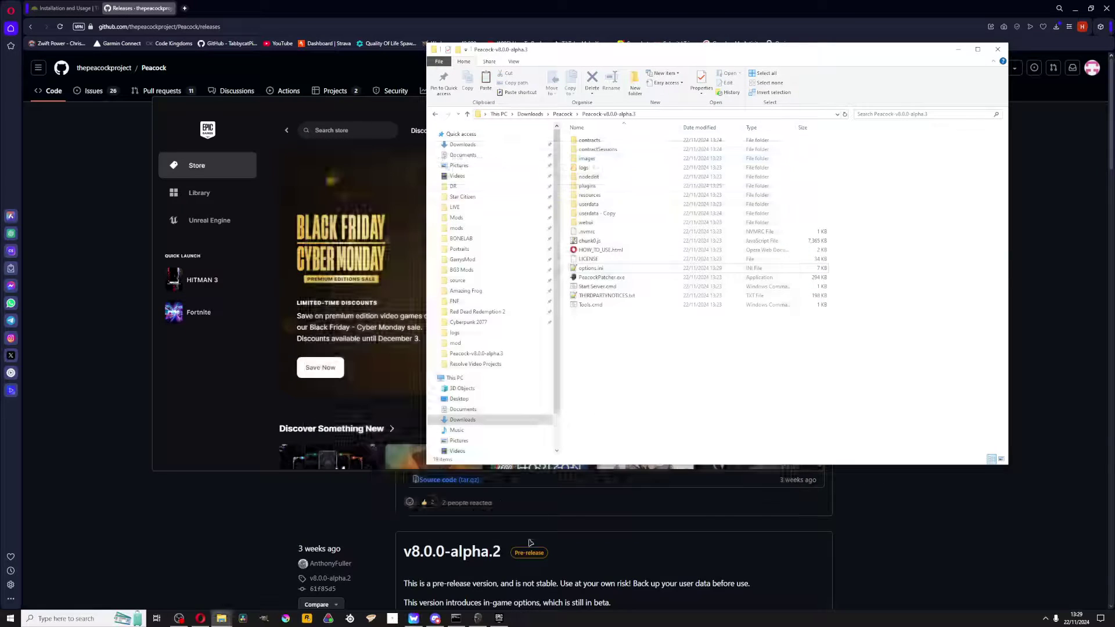
Shut down the running Peacock server console and close the Peacock Patcher
{"action": "left_click", "coordinate": [435, 618]}
{"action": "left_click", "coordinate": [456, 618]}
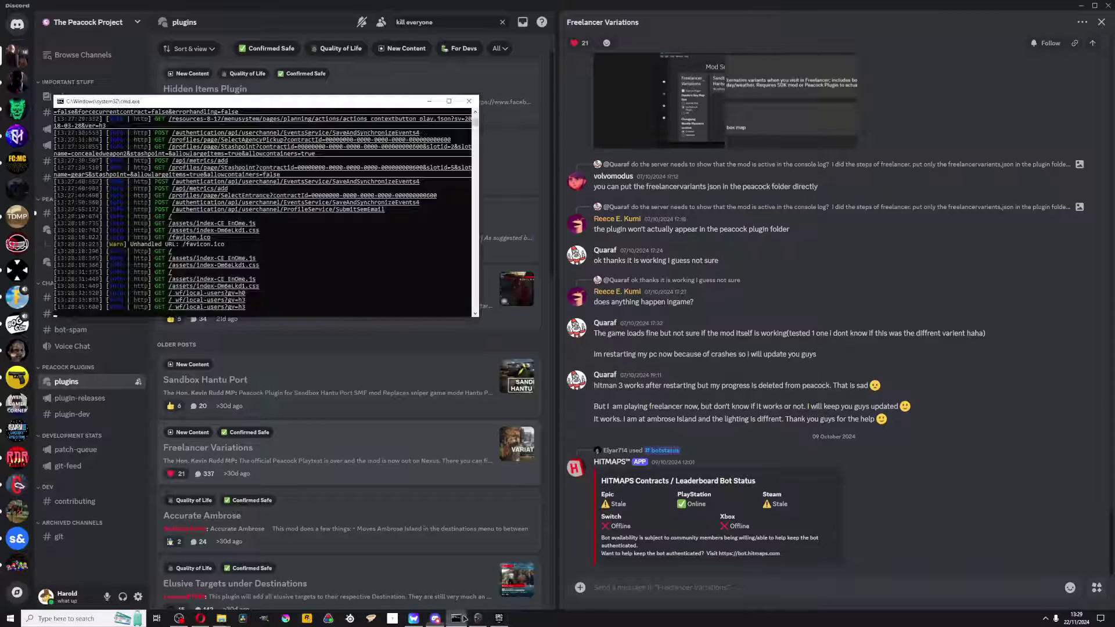
{"action": "left_click", "coordinate": [470, 102]}
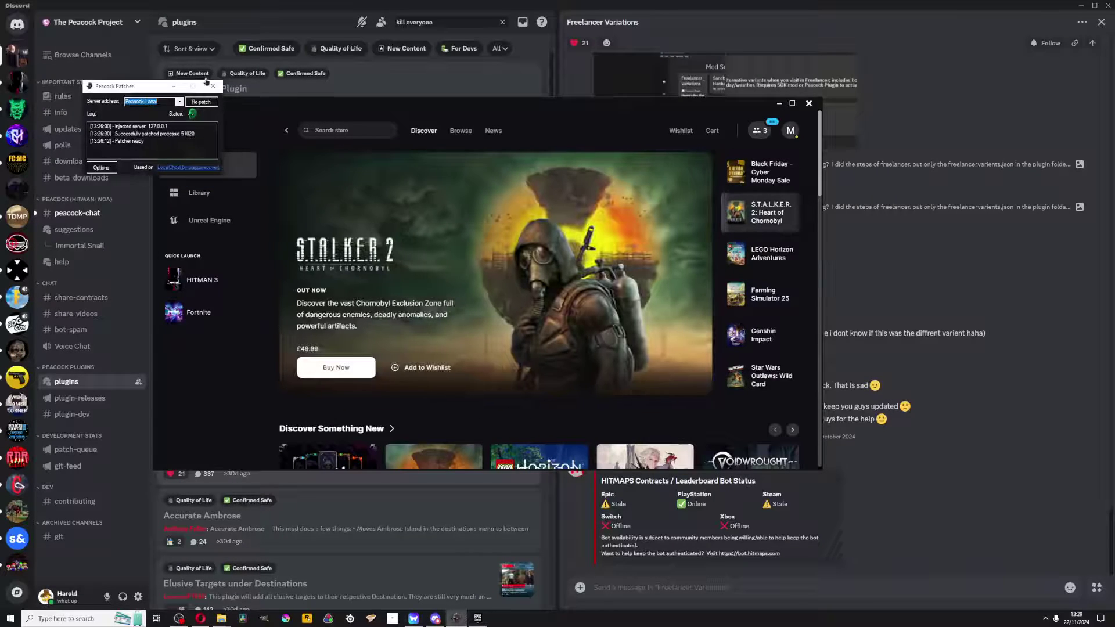
Start the Peacock server again by running Start Server.cmd from the Peacock-v8.0.0-alpha.3 folder
{"action": "mouse_move", "coordinate": [214, 624]}
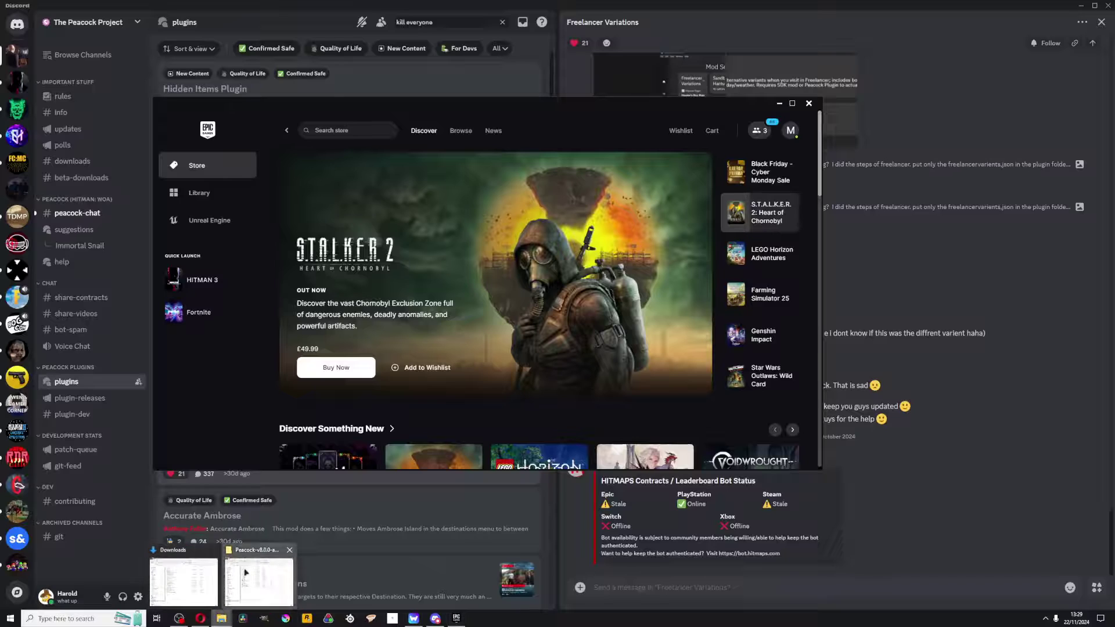
{"action": "left_click", "coordinate": [259, 581]}
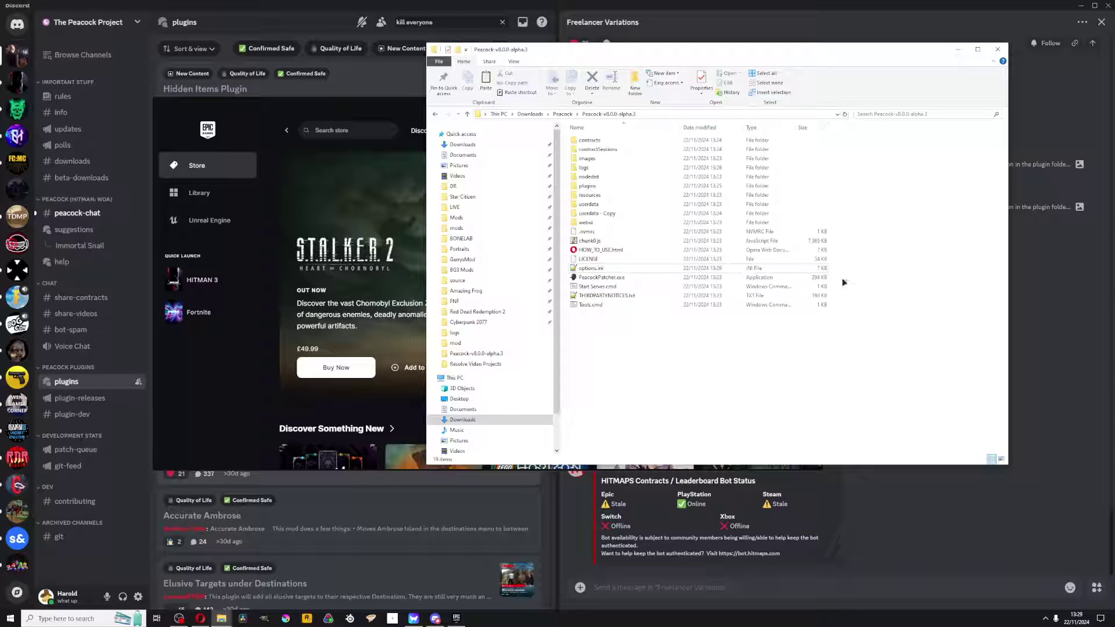
{"action": "double_click", "coordinate": [808, 285]}
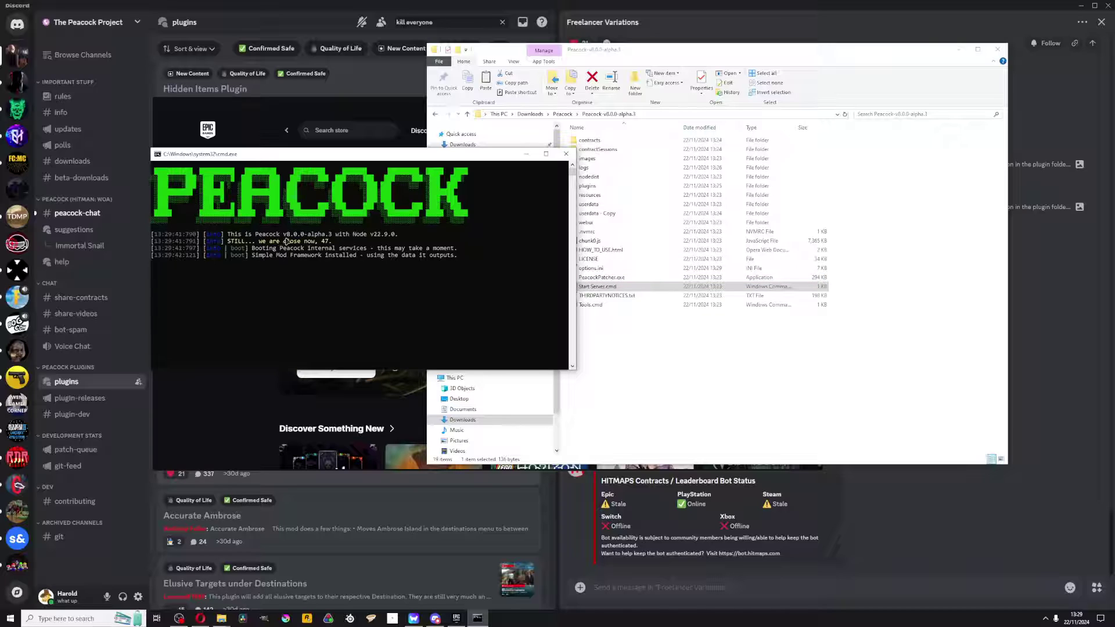
Launch PeacockPatcher.exe from the Peacock folder and minimize its window
{"action": "left_click", "coordinate": [709, 278]}
{"action": "double_click", "coordinate": [710, 279]}
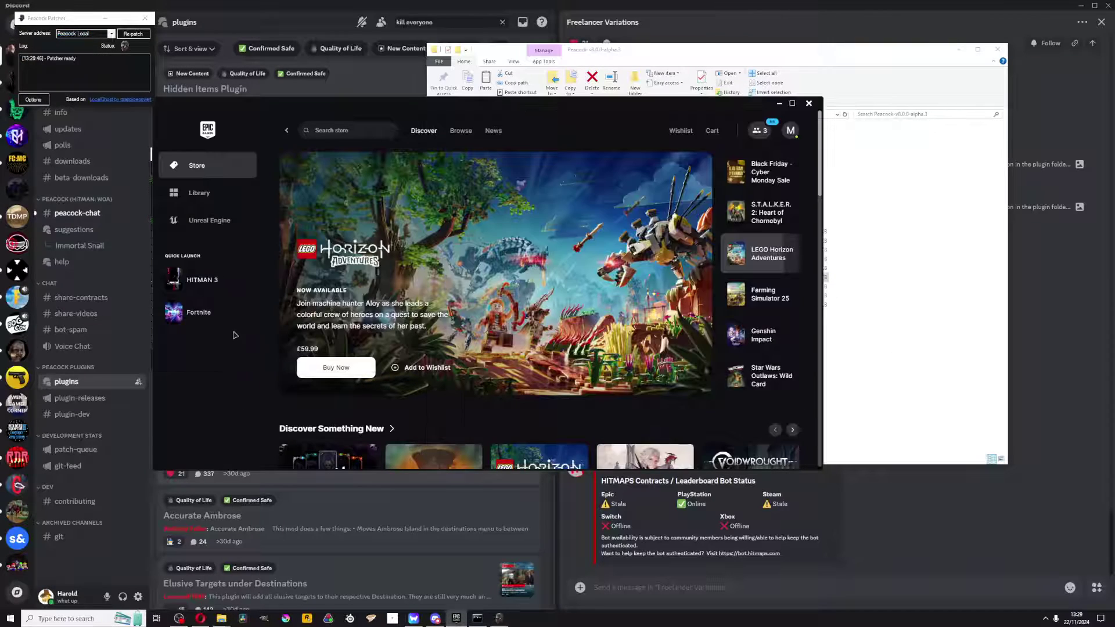
{"action": "left_click", "coordinate": [107, 18]}
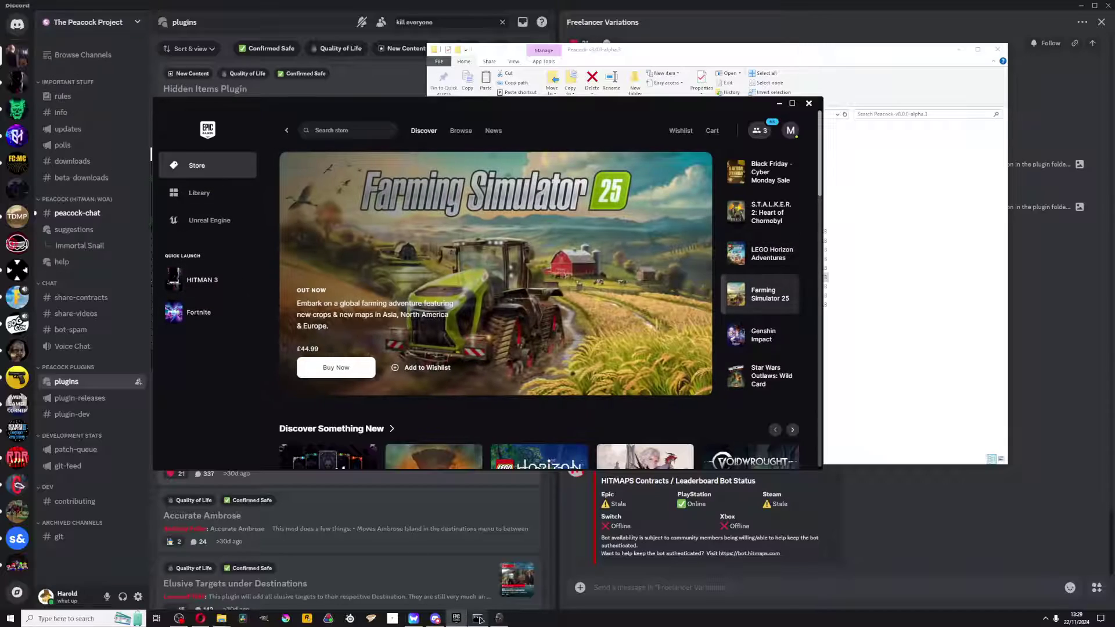
Check the restarted Peacock server's console for its startup log and loaded plugins
{"action": "mouse_move", "coordinate": [480, 617]}
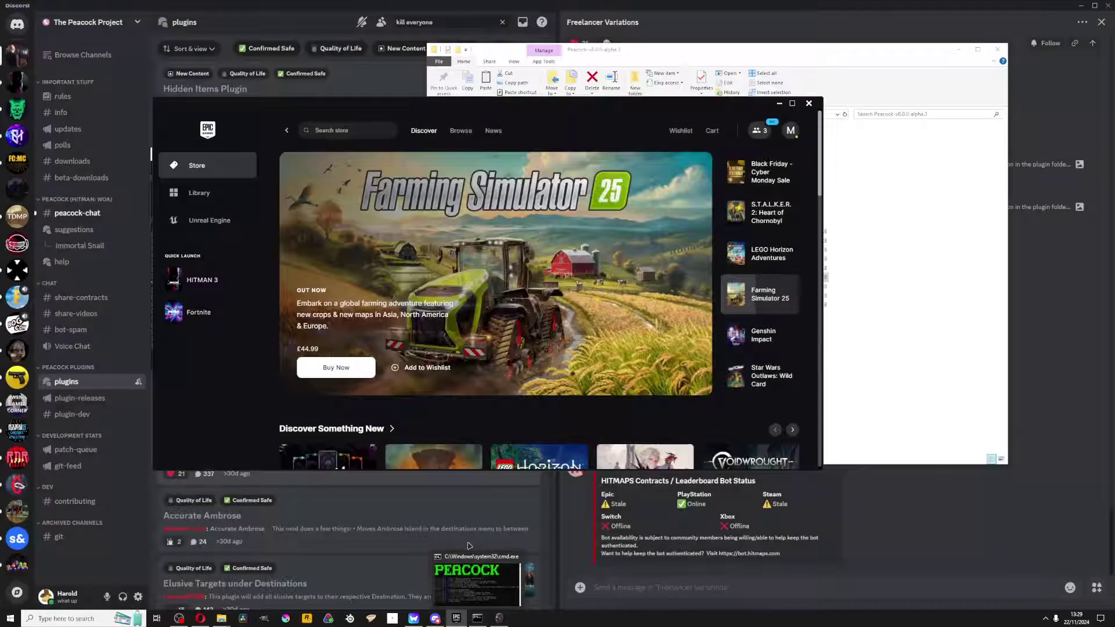
{"action": "left_click", "coordinate": [470, 546]}
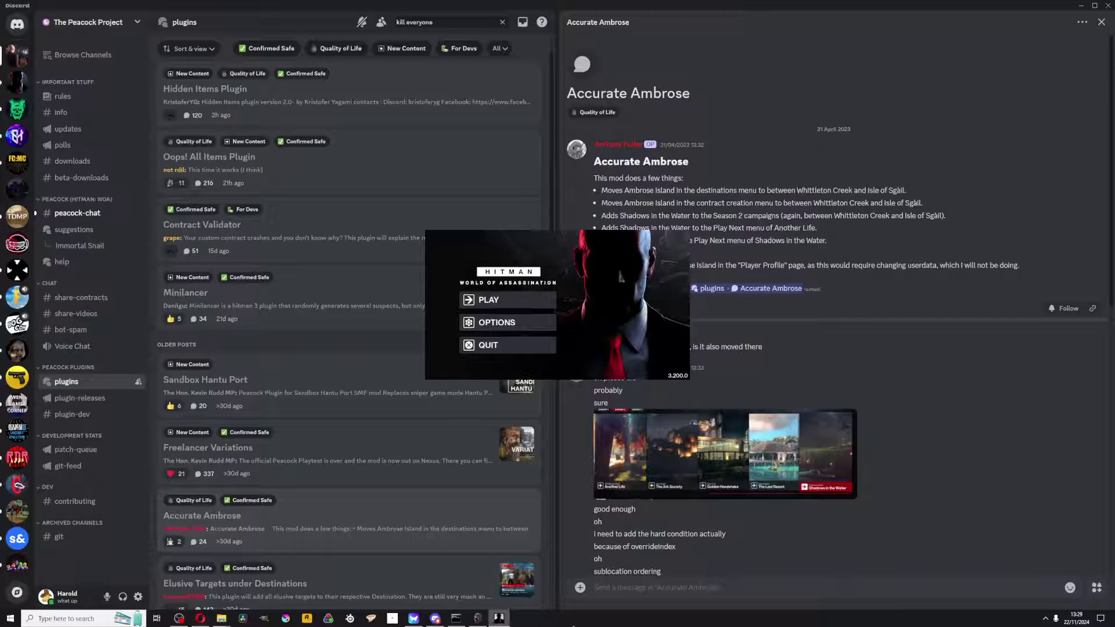
{"action": "left_click", "coordinate": [10, 619]}
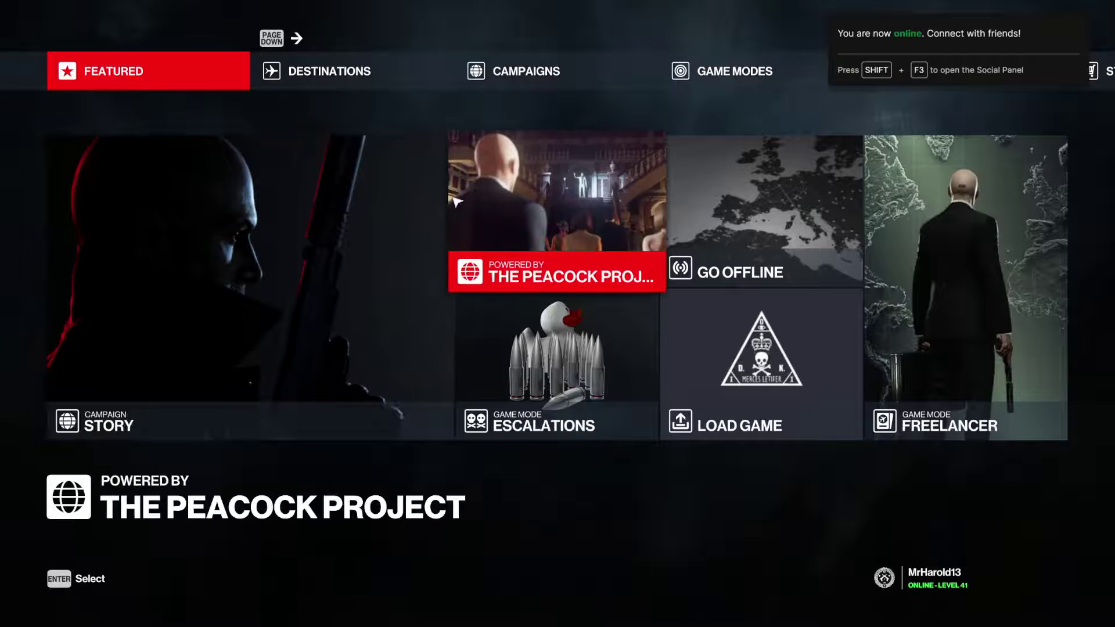
Open Miami's The Finish Line mission from the in-game menu and view its agency pickup locations for smuggled items
{"action": "key", "text": "Page_Down"}
{"action": "key", "text": "Page_Down"}
{"action": "left_click", "coordinate": [580, 499]}
{"action": "left_click", "coordinate": [738, 366]}
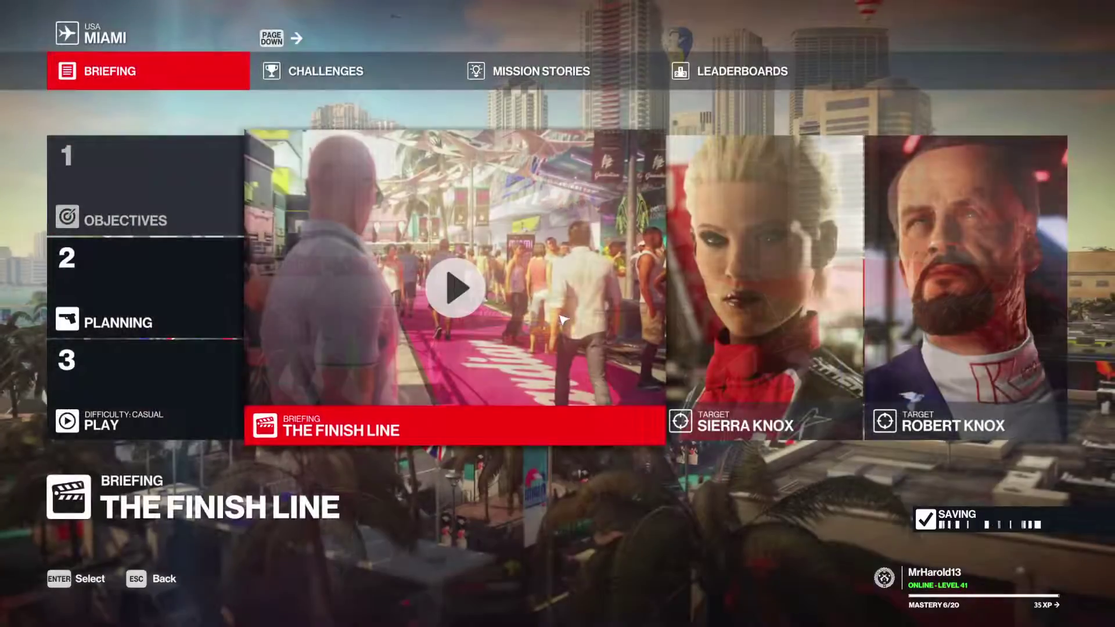
{"action": "left_click", "coordinate": [144, 304]}
{"action": "left_click", "coordinate": [560, 233]}
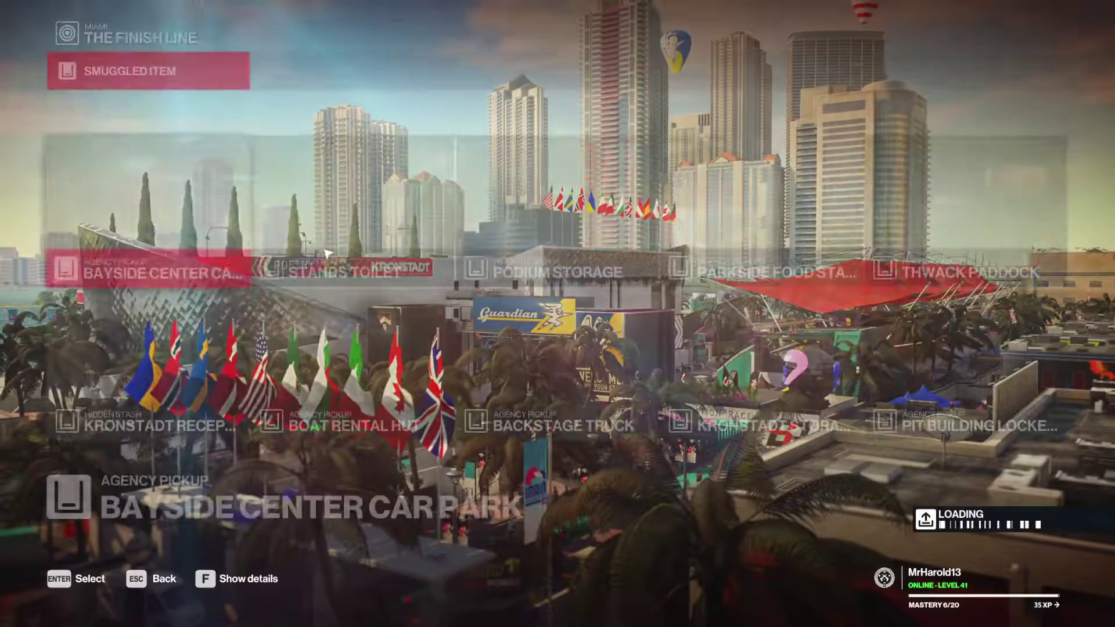
Leave the smuggled item pickups and view the available starting locations for The Finish Line, including Dolphin Fountain
{"action": "key", "text": "Escape"}
{"action": "left_click", "coordinate": [326, 250]}
{"action": "mouse_move", "coordinate": [1114, 233]}
{"action": "key", "text": "Down"}
{"action": "key", "text": "Up"}
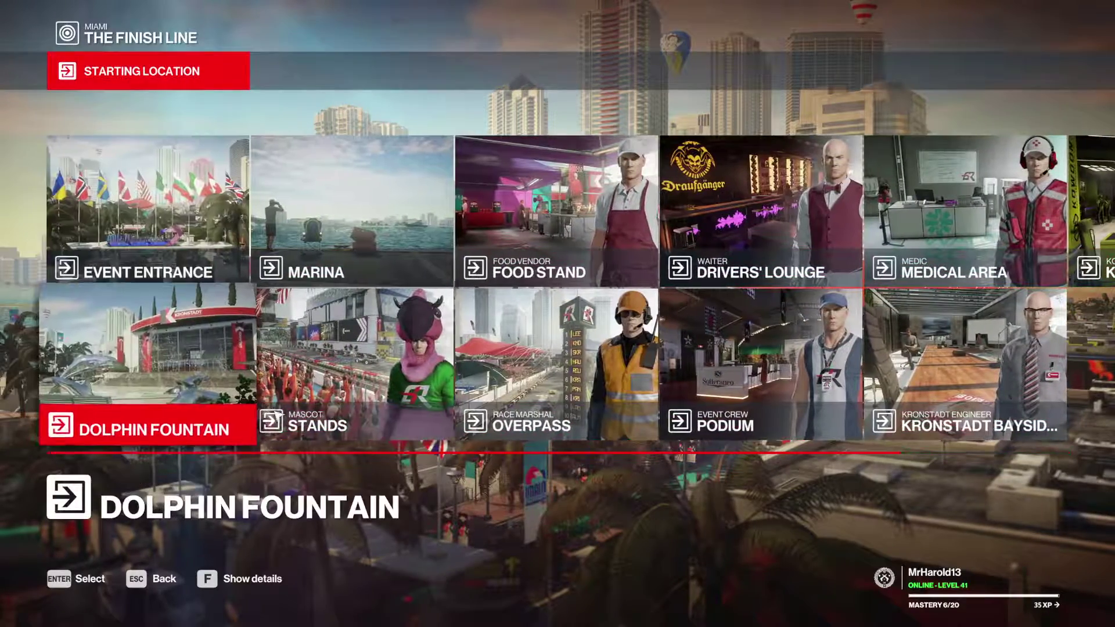
{"action": "key", "text": "Return"}
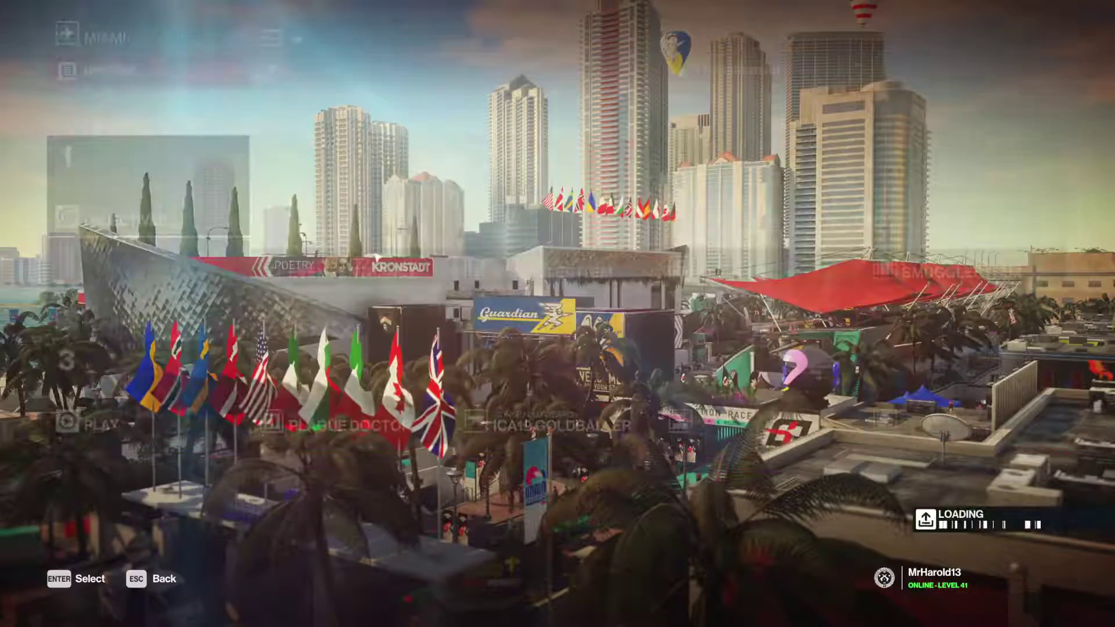
Browse the mission's selectable gear across the weapon, melee, tools and distractions categories, including the Doubloon, and return to planning
{"action": "key", "text": "Return"}
{"action": "key", "text": "Right"}
{"action": "key", "text": "Right"}
{"action": "key", "text": "Right"}
{"action": "key", "text": "Right"}
{"action": "key", "text": "Right"}
{"action": "key", "text": "Right"}
{"action": "key", "text": "Right"}
{"action": "key", "text": "Right"}
{"action": "key", "text": "Right"}
{"action": "left_click", "coordinate": [401, 117]}
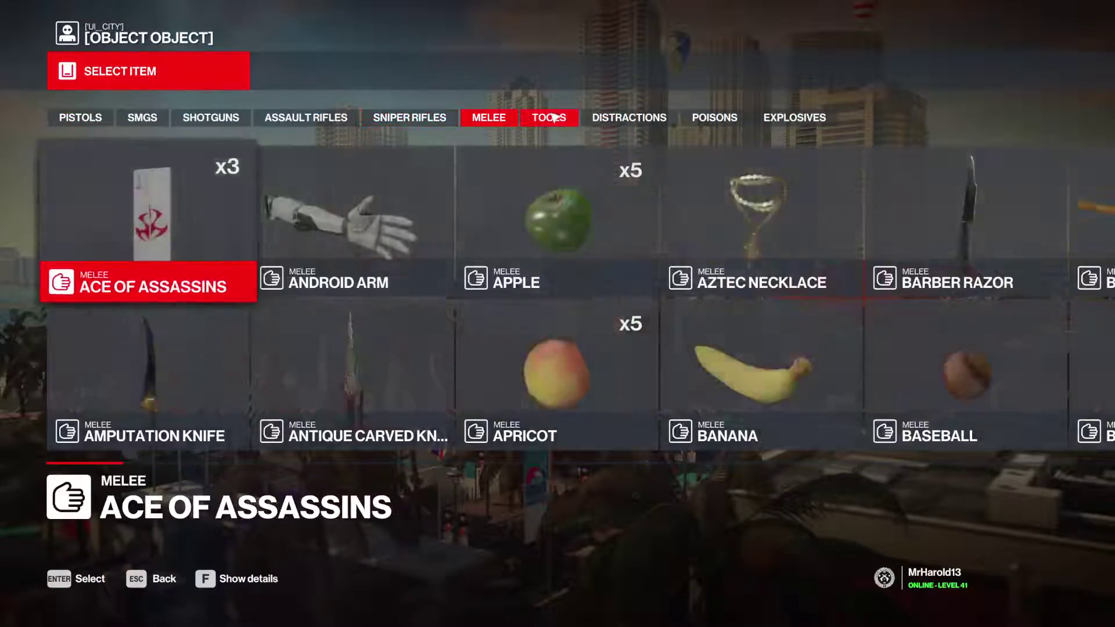
{"action": "left_click", "coordinate": [549, 117]}
{"action": "left_click", "coordinate": [607, 118]}
{"action": "left_click", "coordinate": [351, 174]}
{"action": "left_click", "coordinate": [636, 236]}
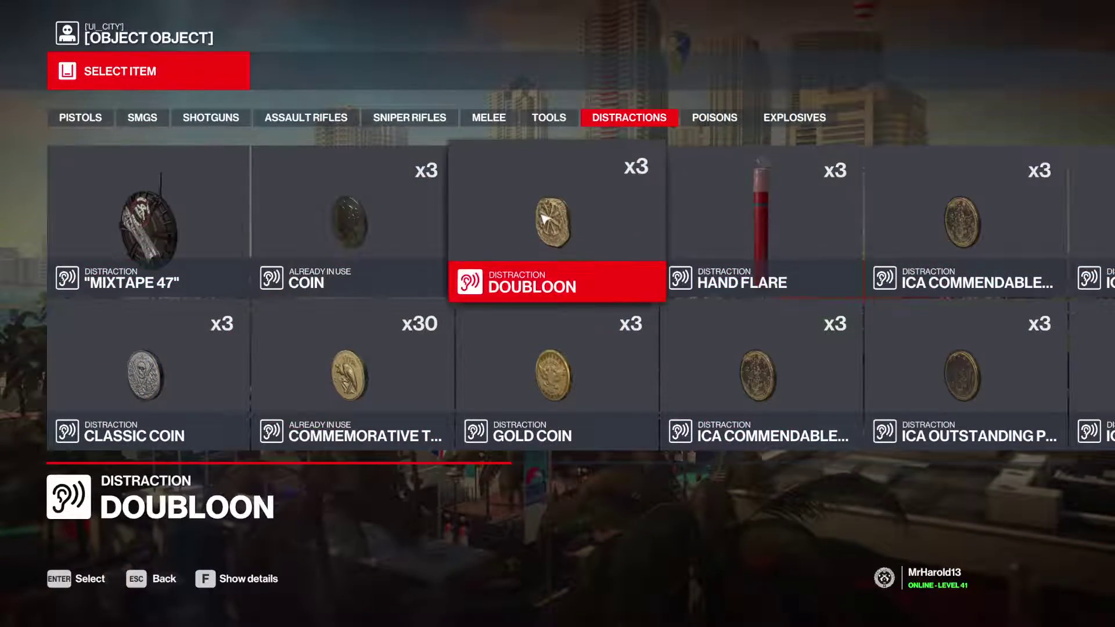
{"action": "left_click", "coordinate": [545, 218]}
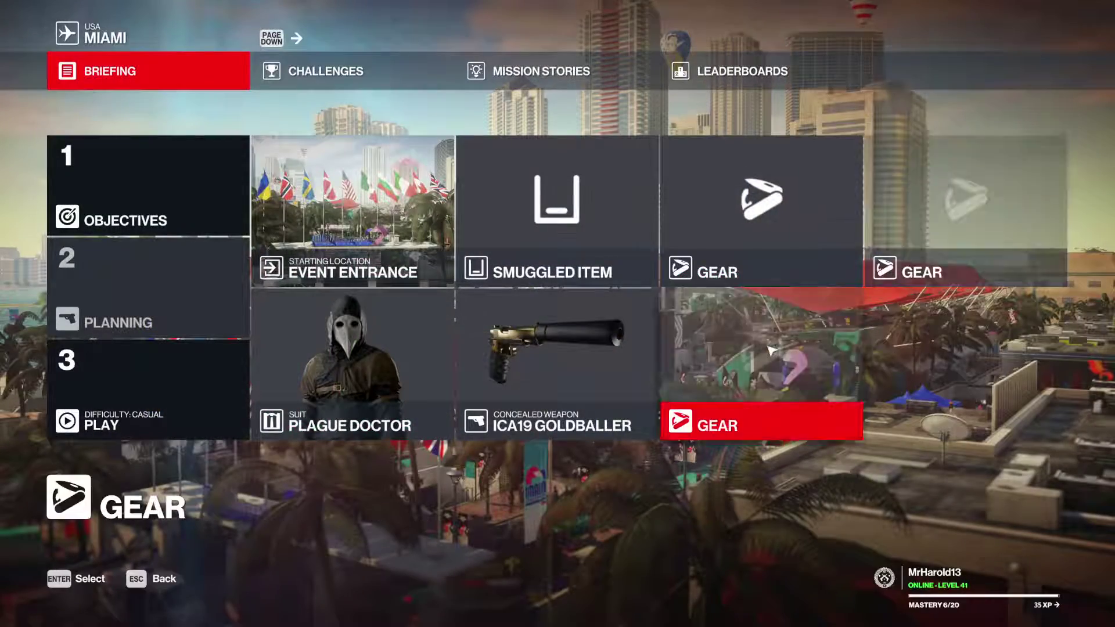
{"action": "mouse_move", "coordinate": [152, 363]}
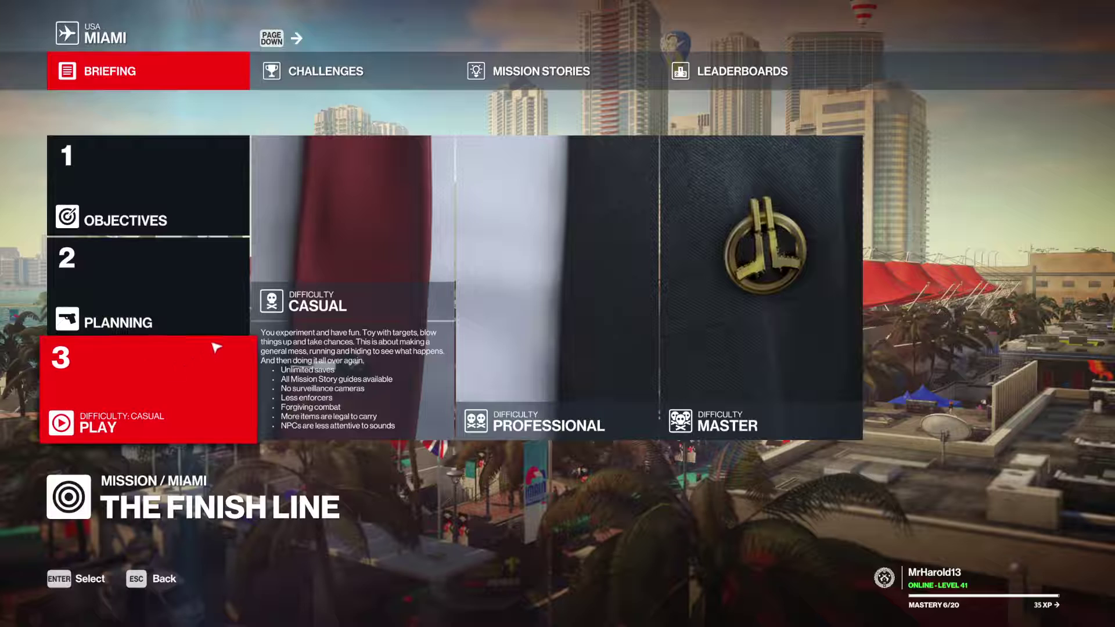